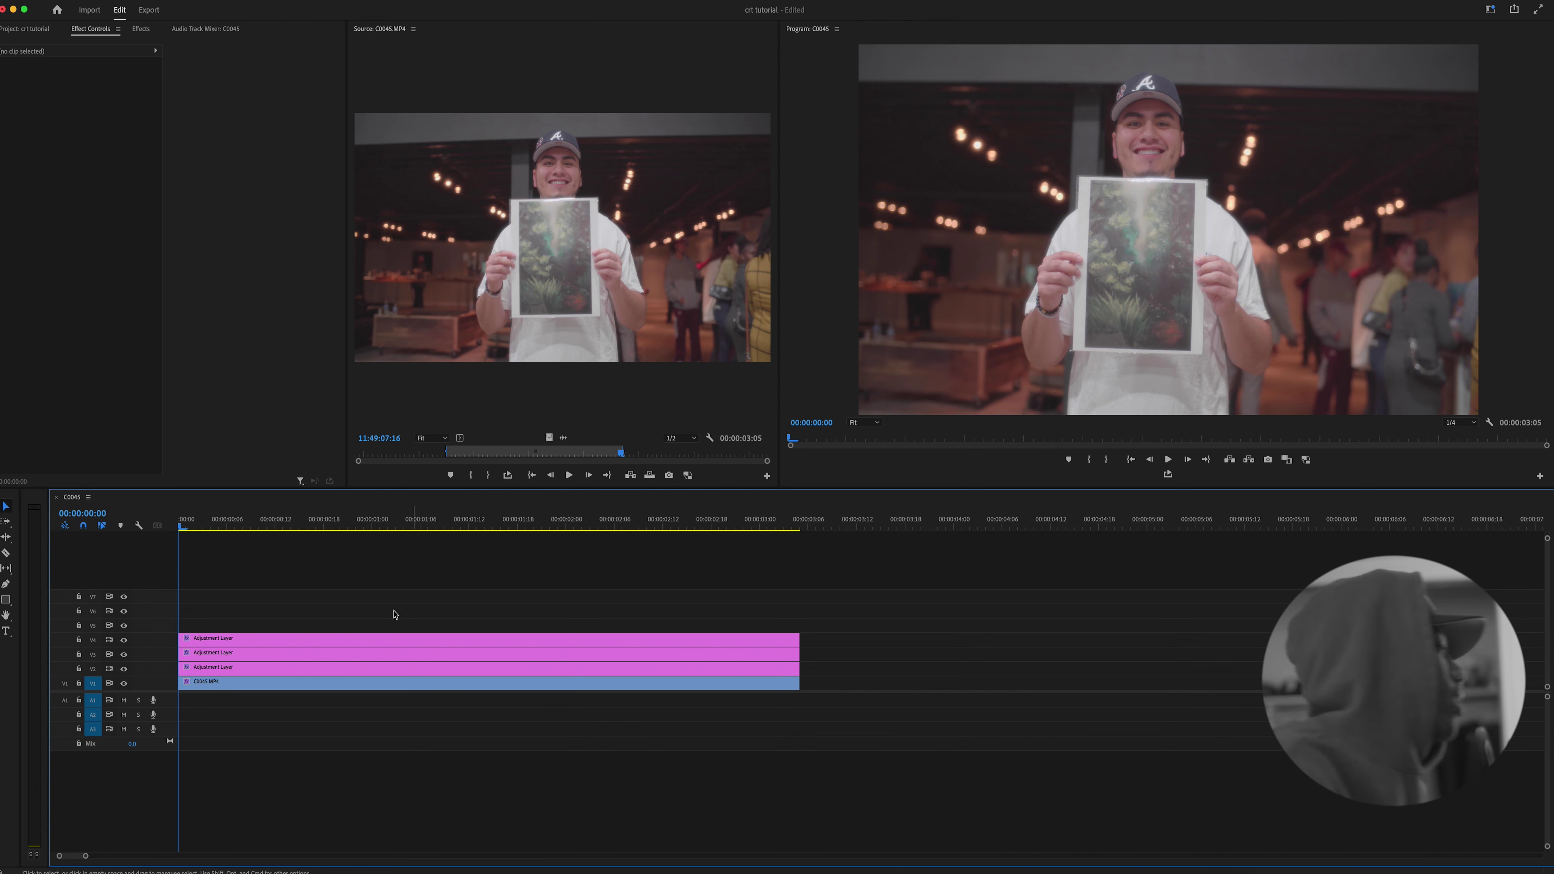
- Select the C0045.MP4 clip on V1 so its effects show in Effect Controls
{"action": "key", "text": "d"}
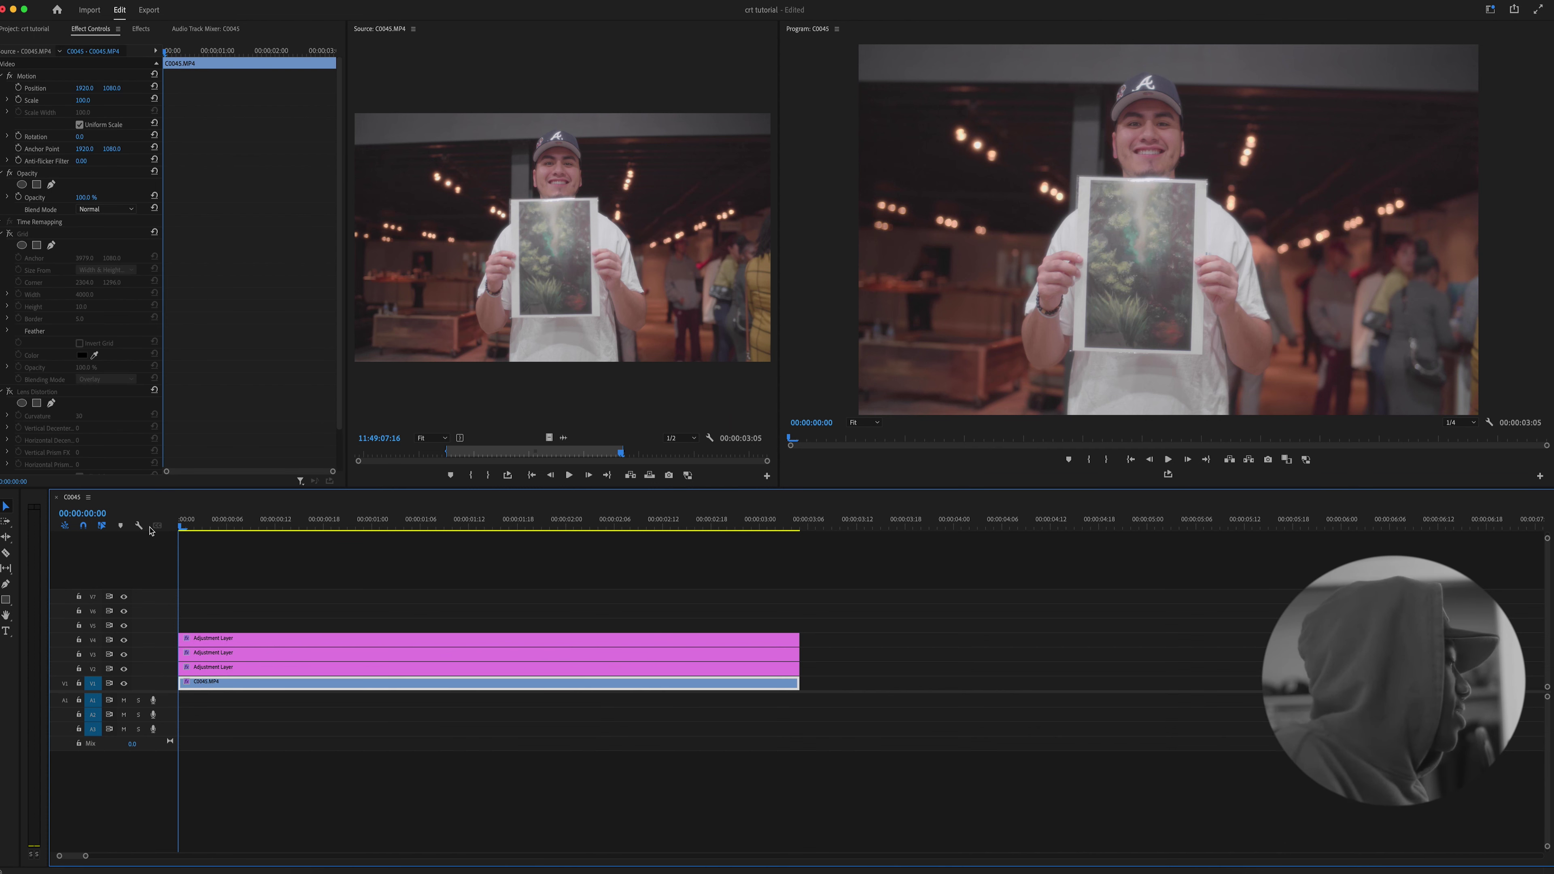
- Enable the clip's Grid effect, size it with Width & Height Sliders, and shift its anchor horizontally
{"action": "scroll", "coordinate": [181, 405], "scroll_direction": "down", "scroll_amount": 2}
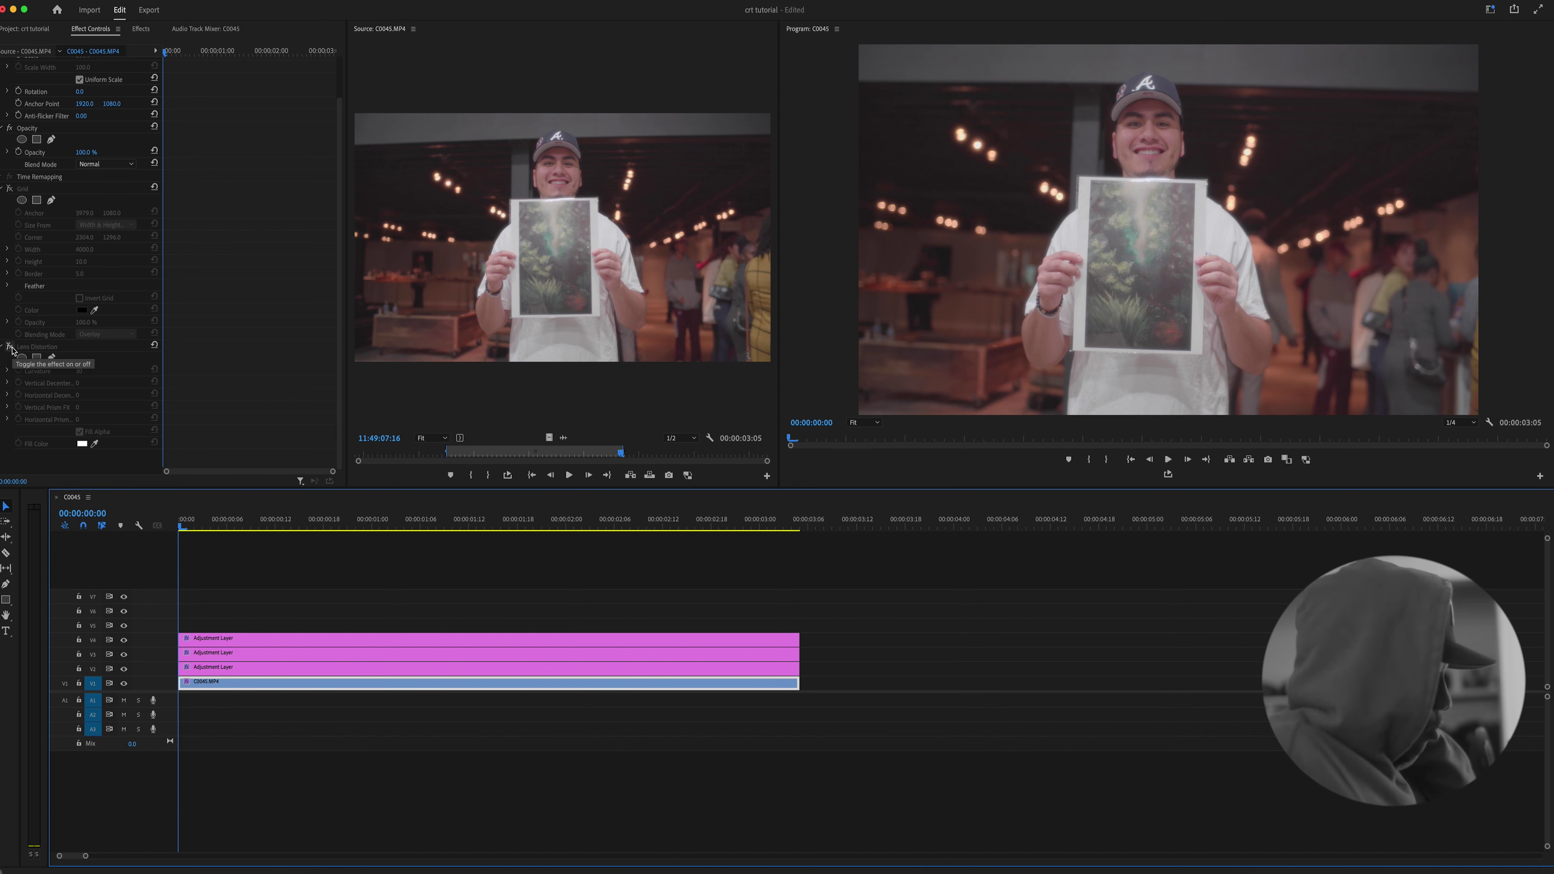
{"action": "left_click", "coordinate": [11, 190]}
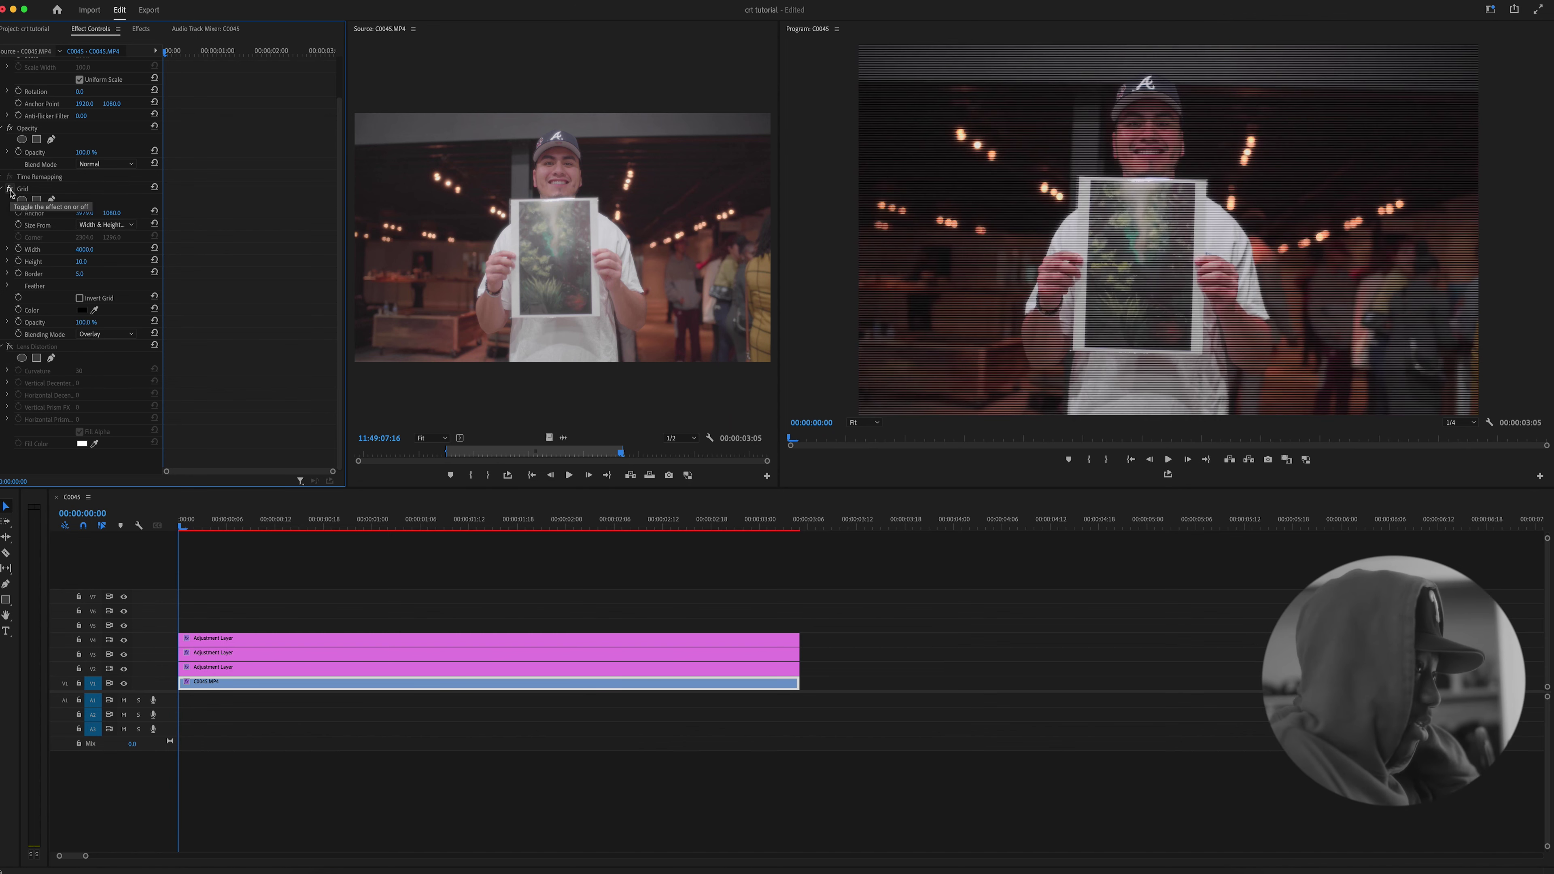
{"action": "left_click", "coordinate": [101, 225]}
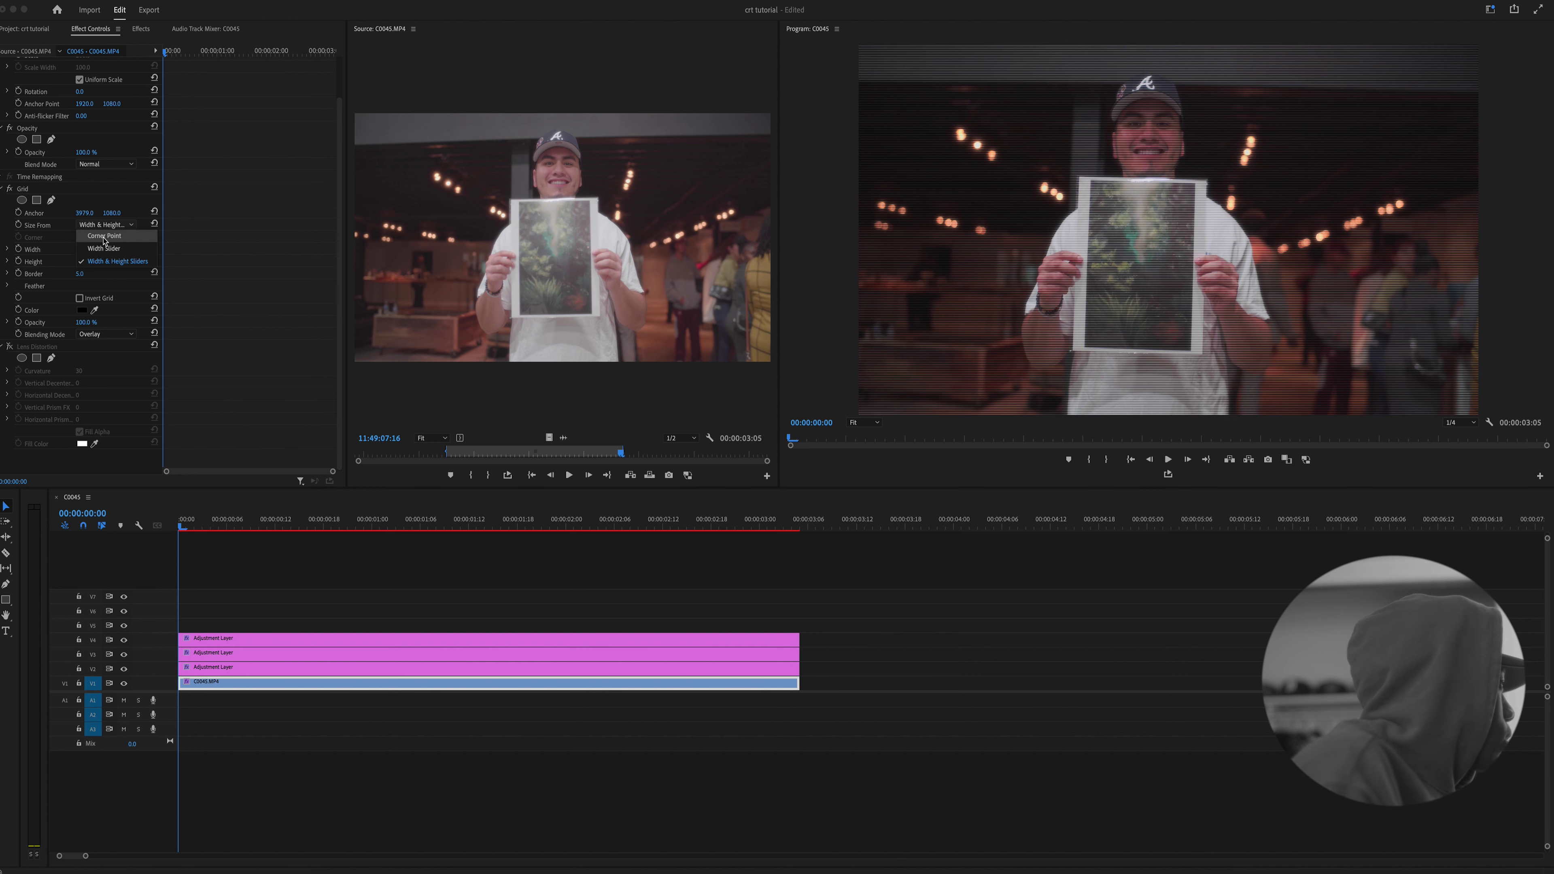
{"action": "left_click", "coordinate": [111, 261]}
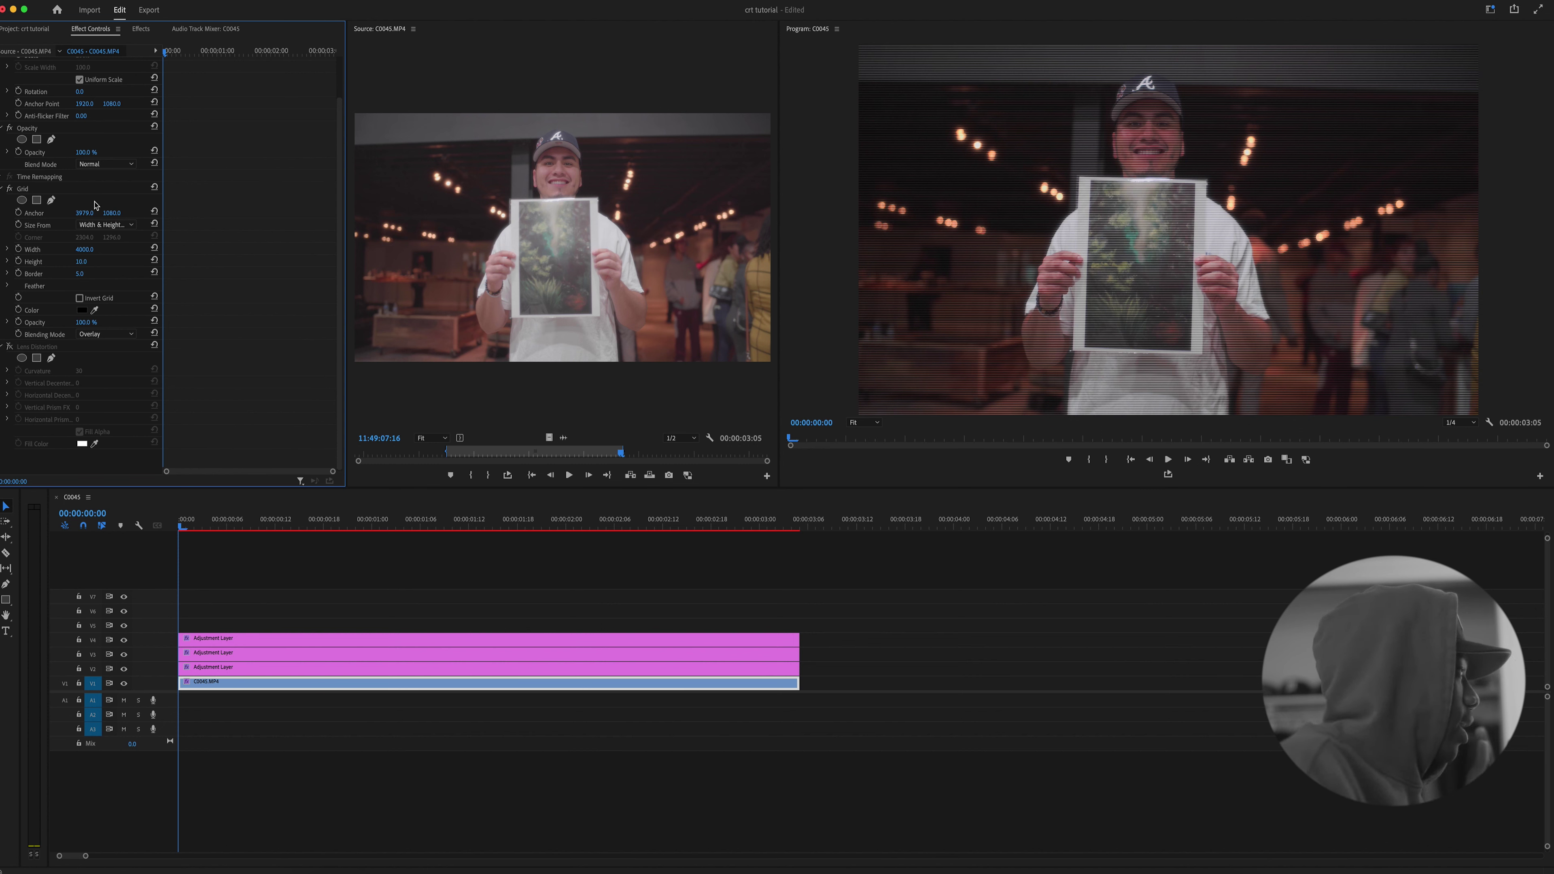
{"action": "mouse_move", "coordinate": [86, 217]}
{"action": "left_mouse_down"}
{"action": "mouse_move", "coordinate": [61, 217]}
{"action": "mouse_move", "coordinate": [144, 212]}
{"action": "mouse_move", "coordinate": [101, 212]}
{"action": "left_mouse_up"}
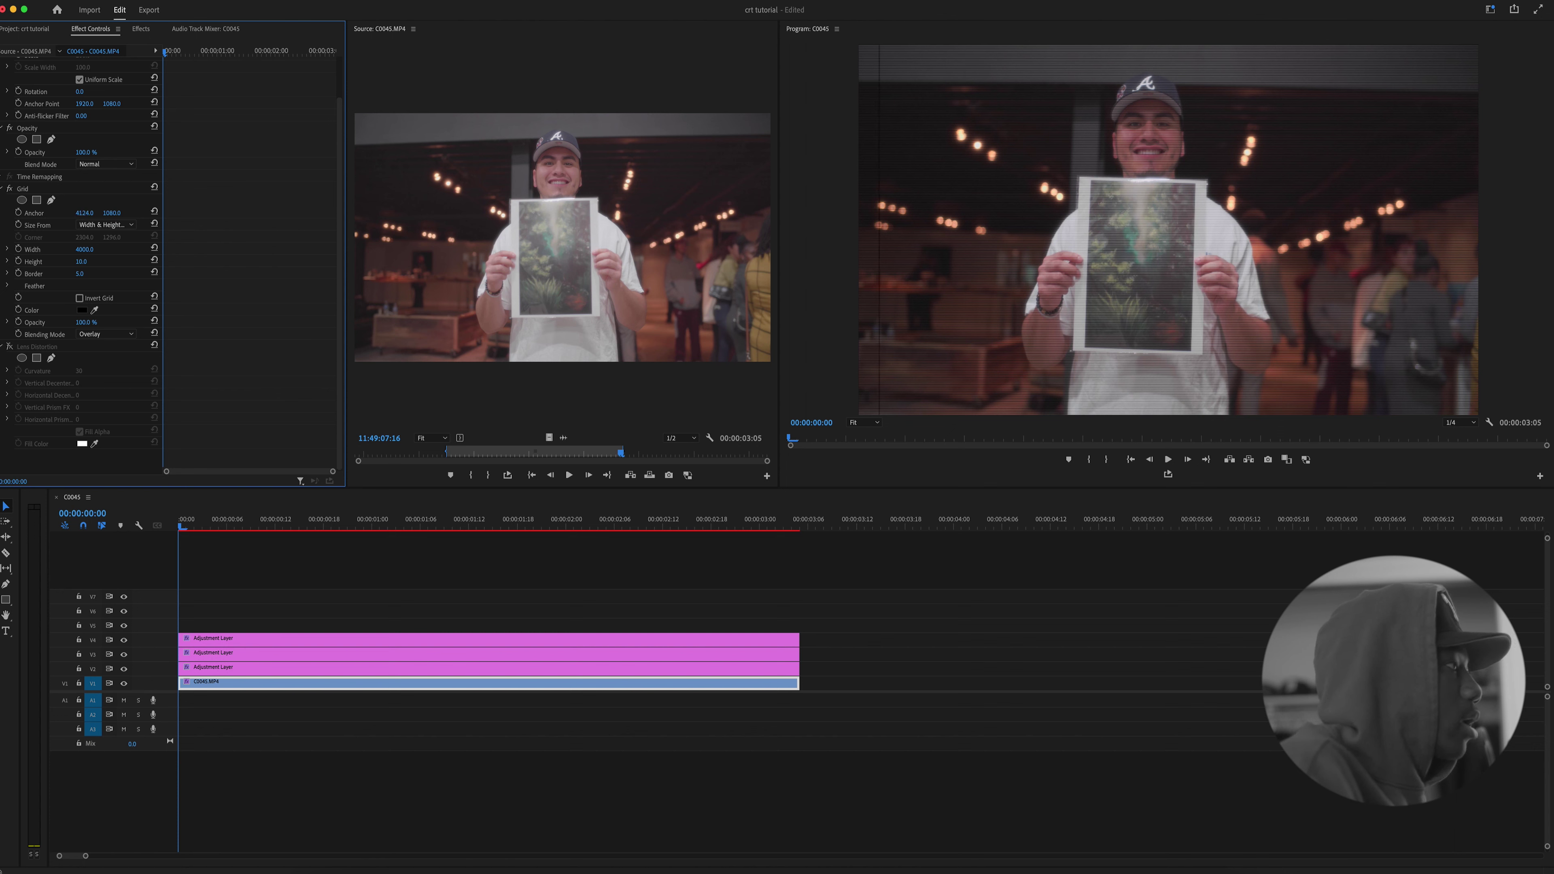
- Lower the Grid anchor X slightly, try Stencil Alpha blending, then return blending to Overlay
{"action": "mouse_move", "coordinate": [84, 213]}
{"action": "left_mouse_down"}
{"action": "mouse_move", "coordinate": [66, 212]}
{"action": "mouse_move", "coordinate": [99, 212]}
{"action": "mouse_move", "coordinate": [83, 213]}
{"action": "left_mouse_up"}
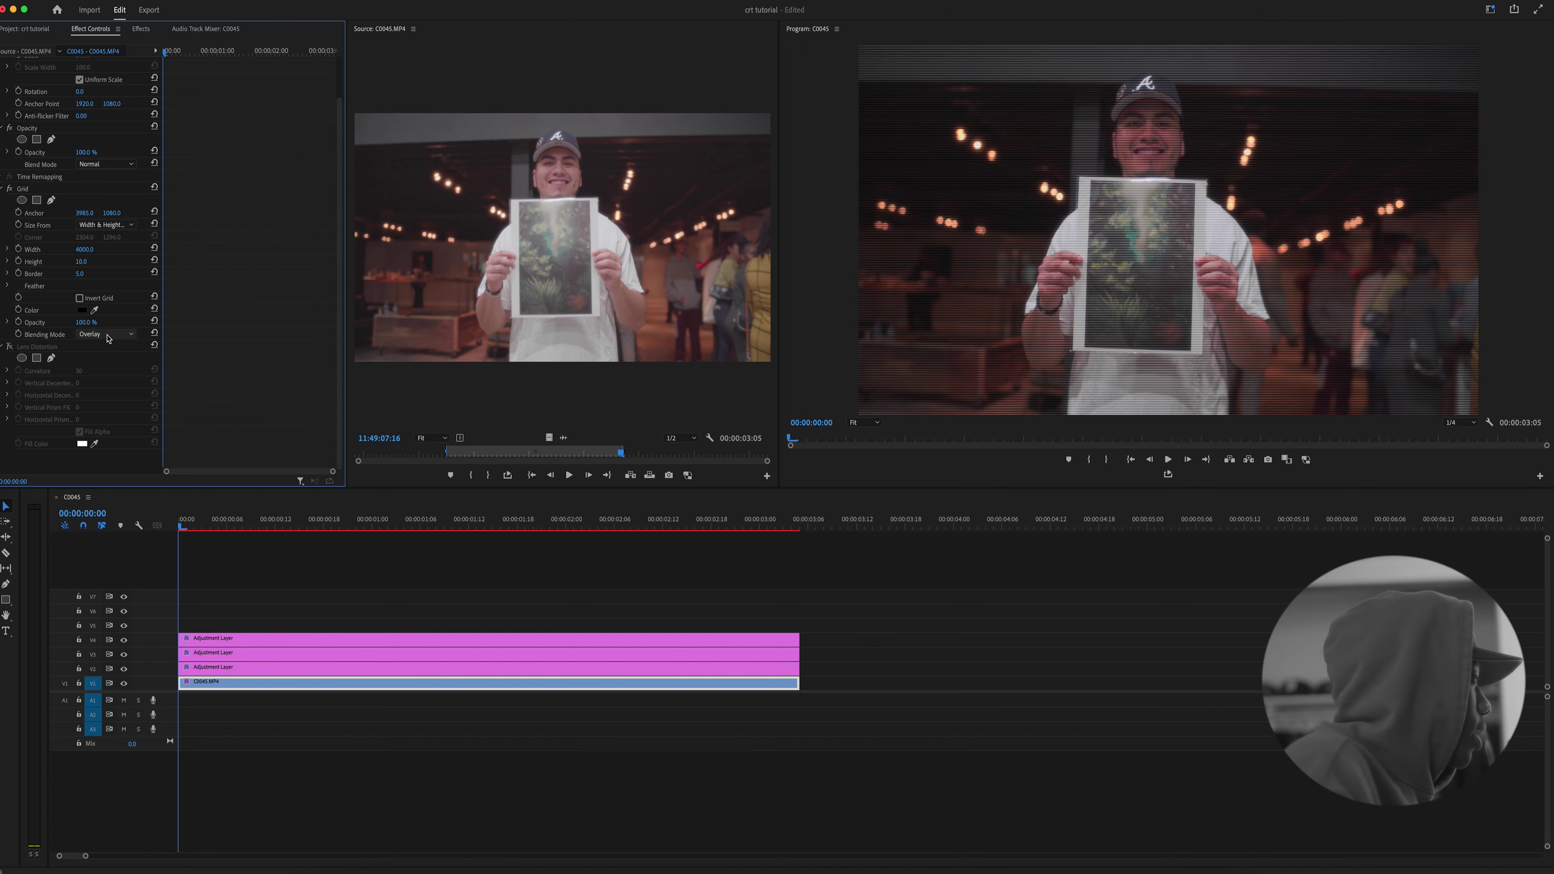
{"action": "left_click", "coordinate": [109, 336]}
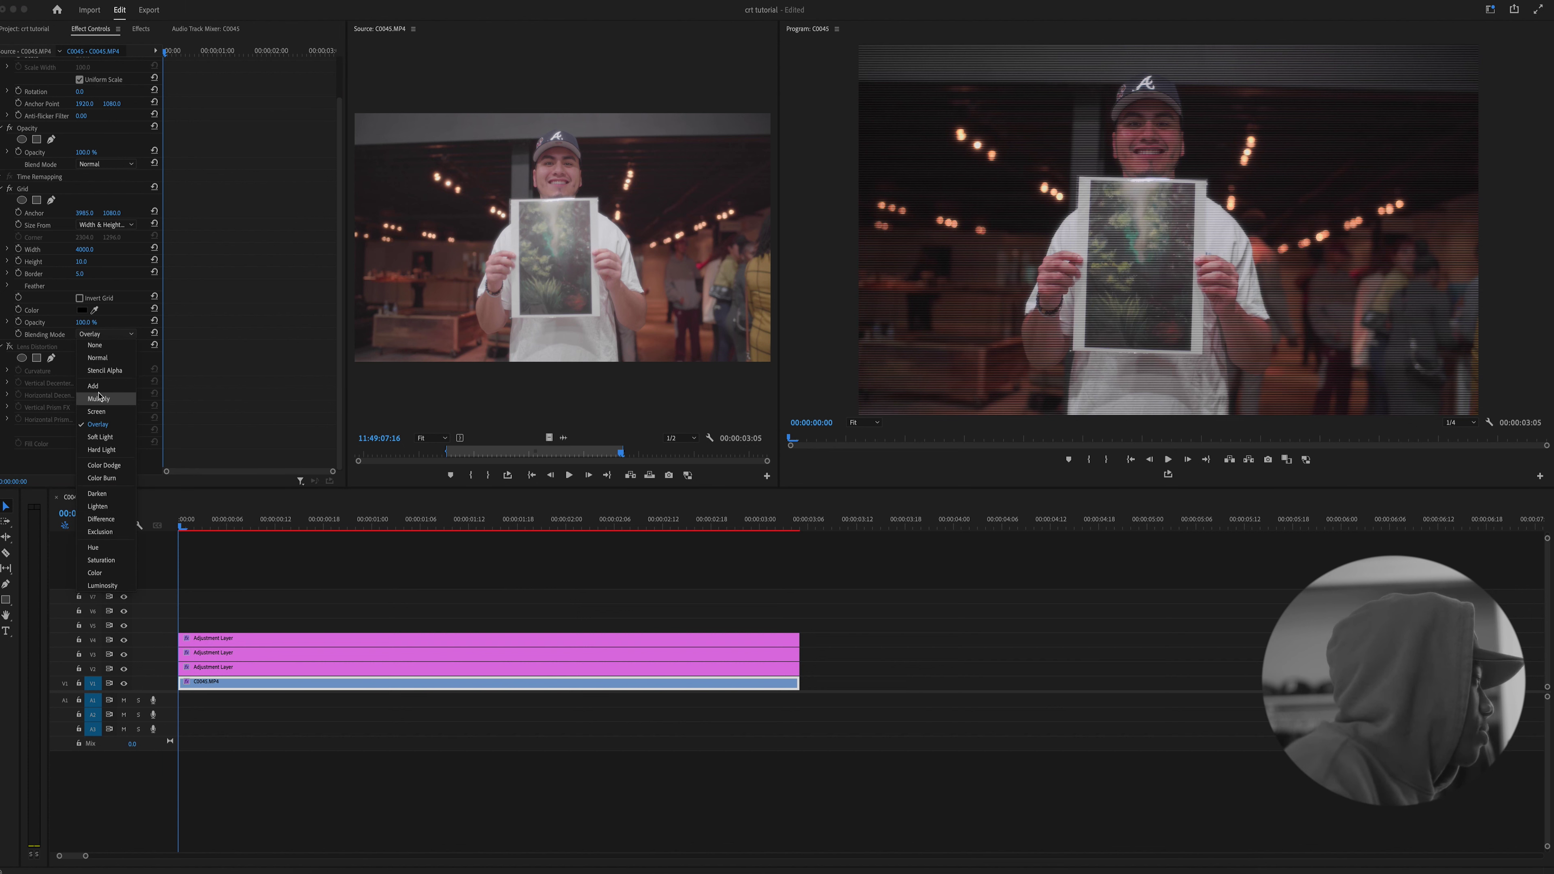
{"action": "left_click", "coordinate": [104, 371]}
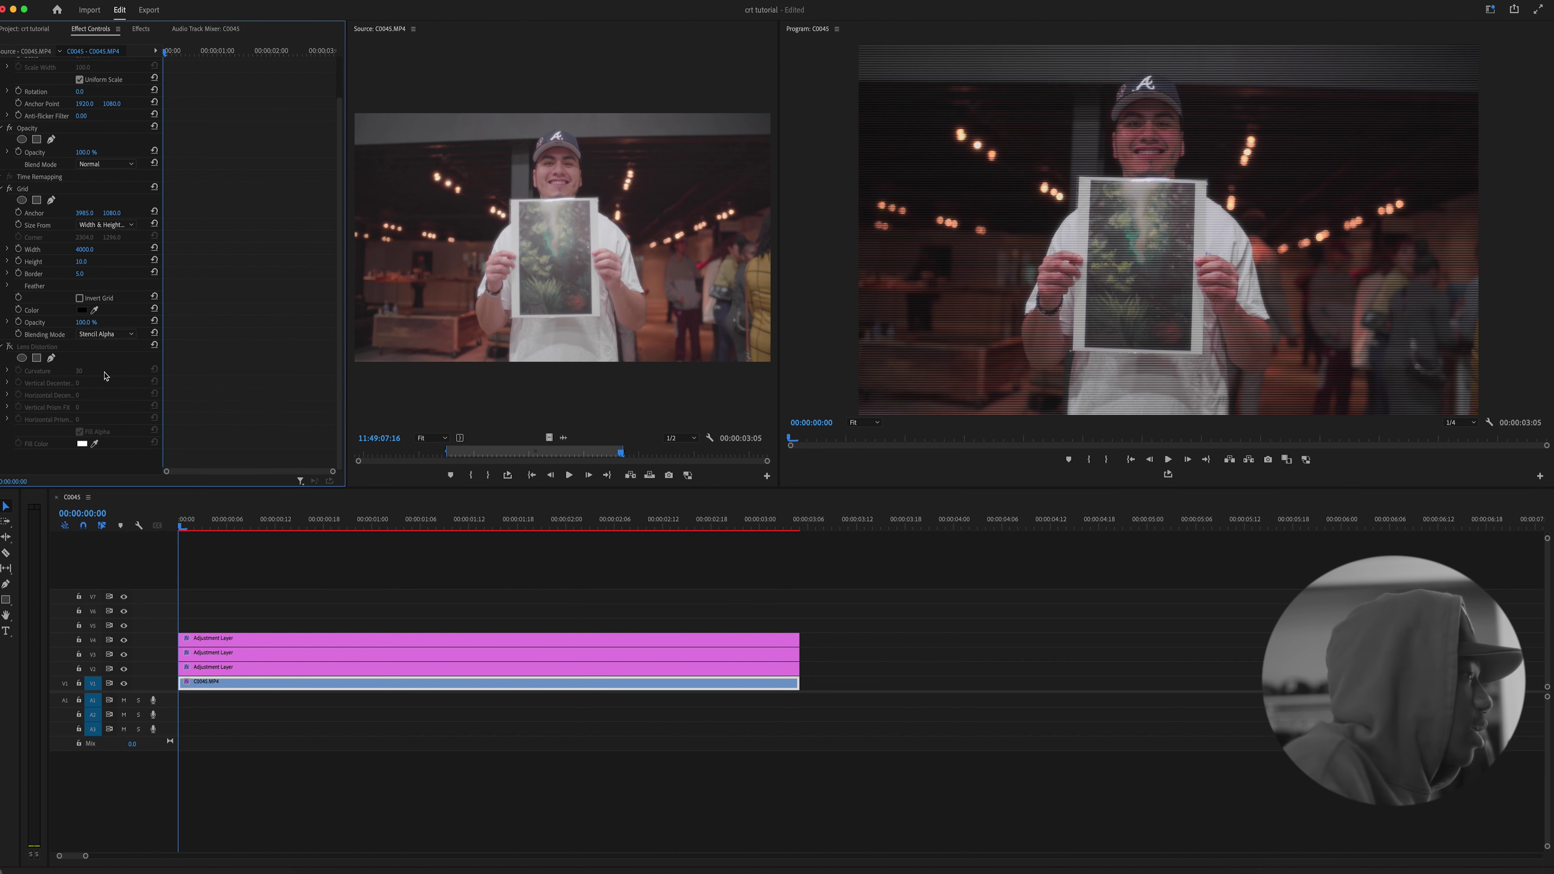
{"action": "left_click", "coordinate": [104, 334]}
{"action": "left_click", "coordinate": [120, 426]}
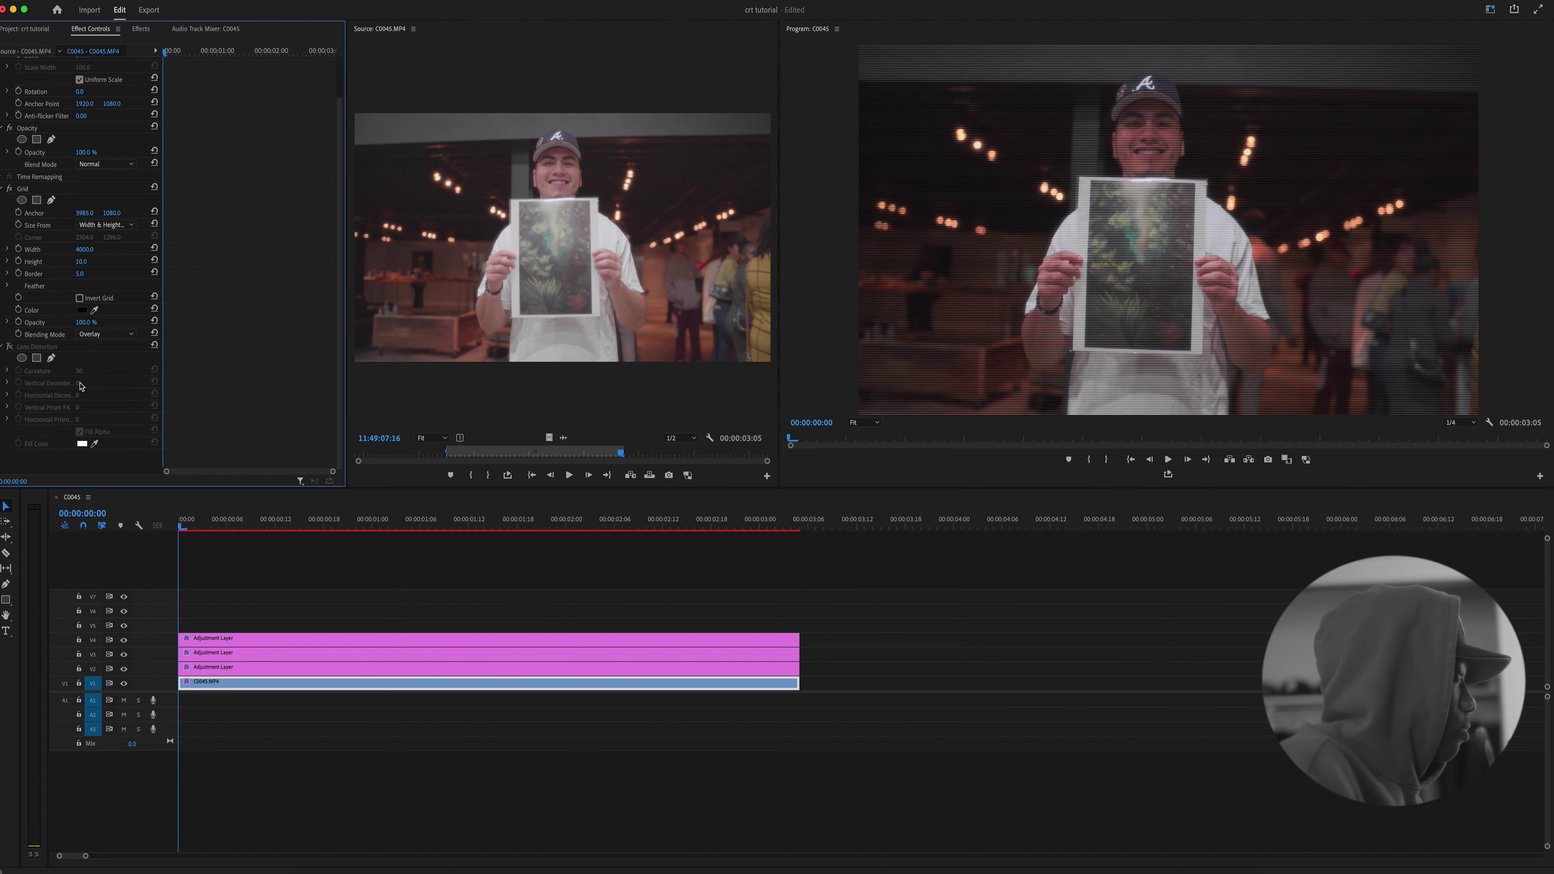
- Enable the clip's Lens Distortion effect, then select the V2 adjustment layer
{"action": "left_click", "coordinate": [10, 347]}
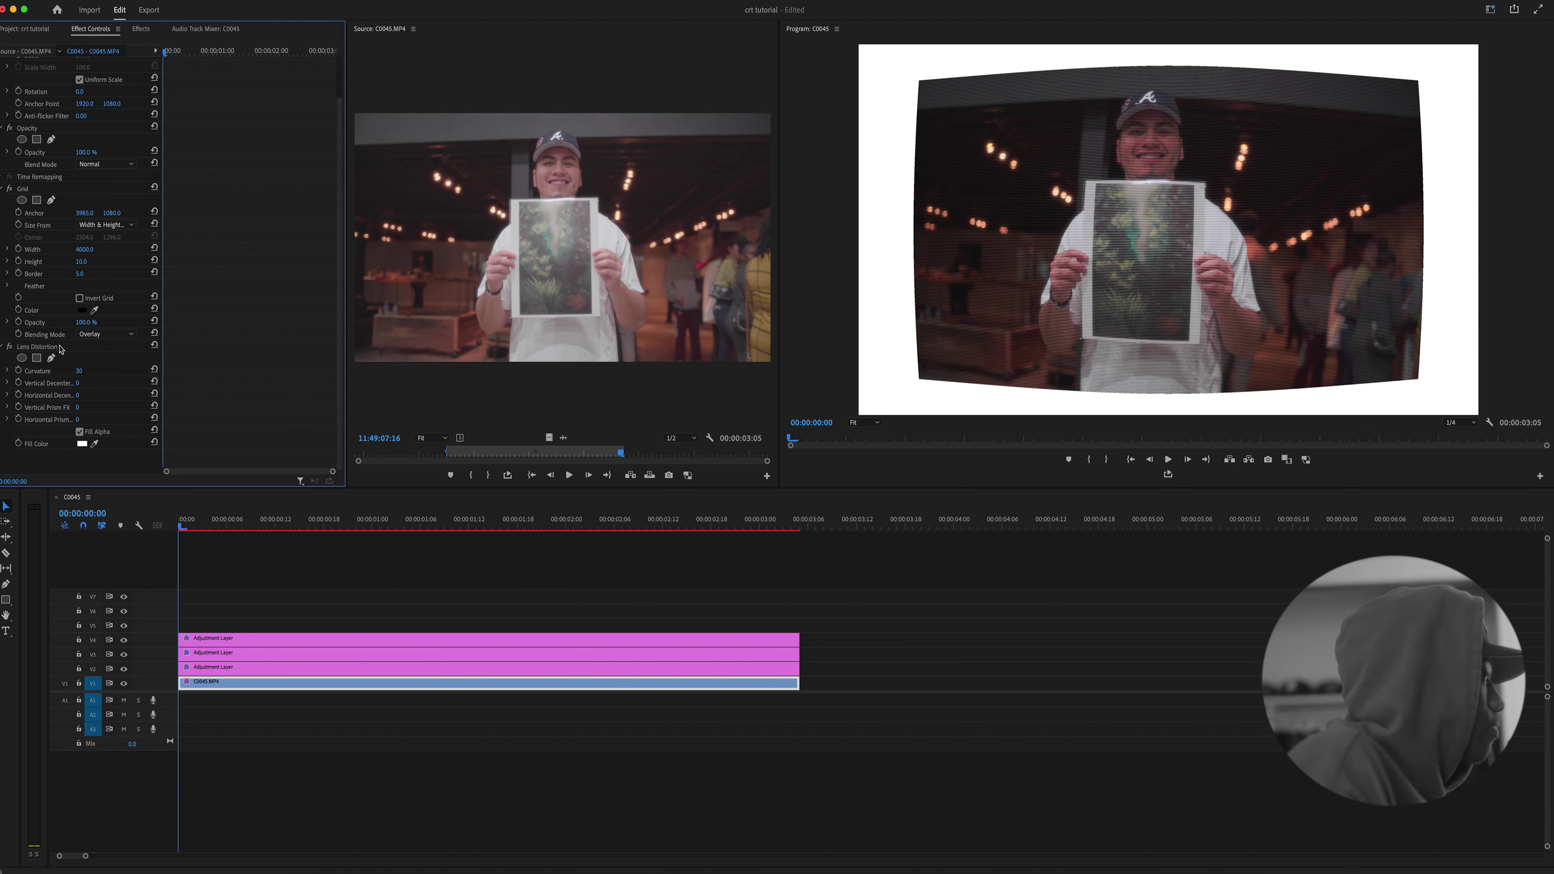
{"action": "left_click", "coordinate": [223, 667]}
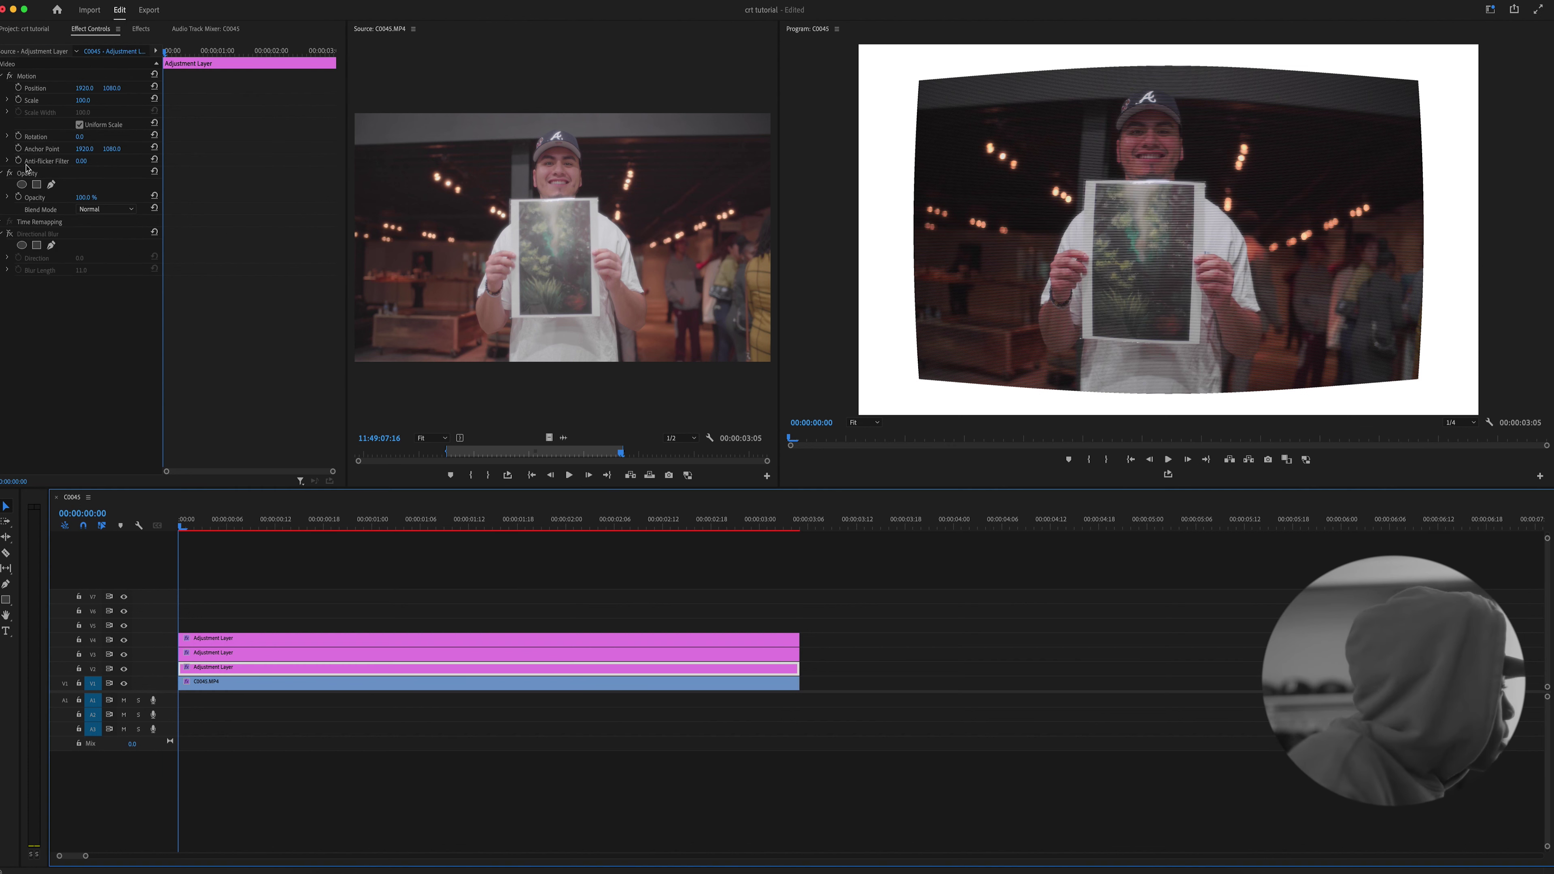
- Enable Directional Blur on V2 with blur length 5.0 at 12°, then select the V3 layer
{"action": "left_click", "coordinate": [9, 234]}
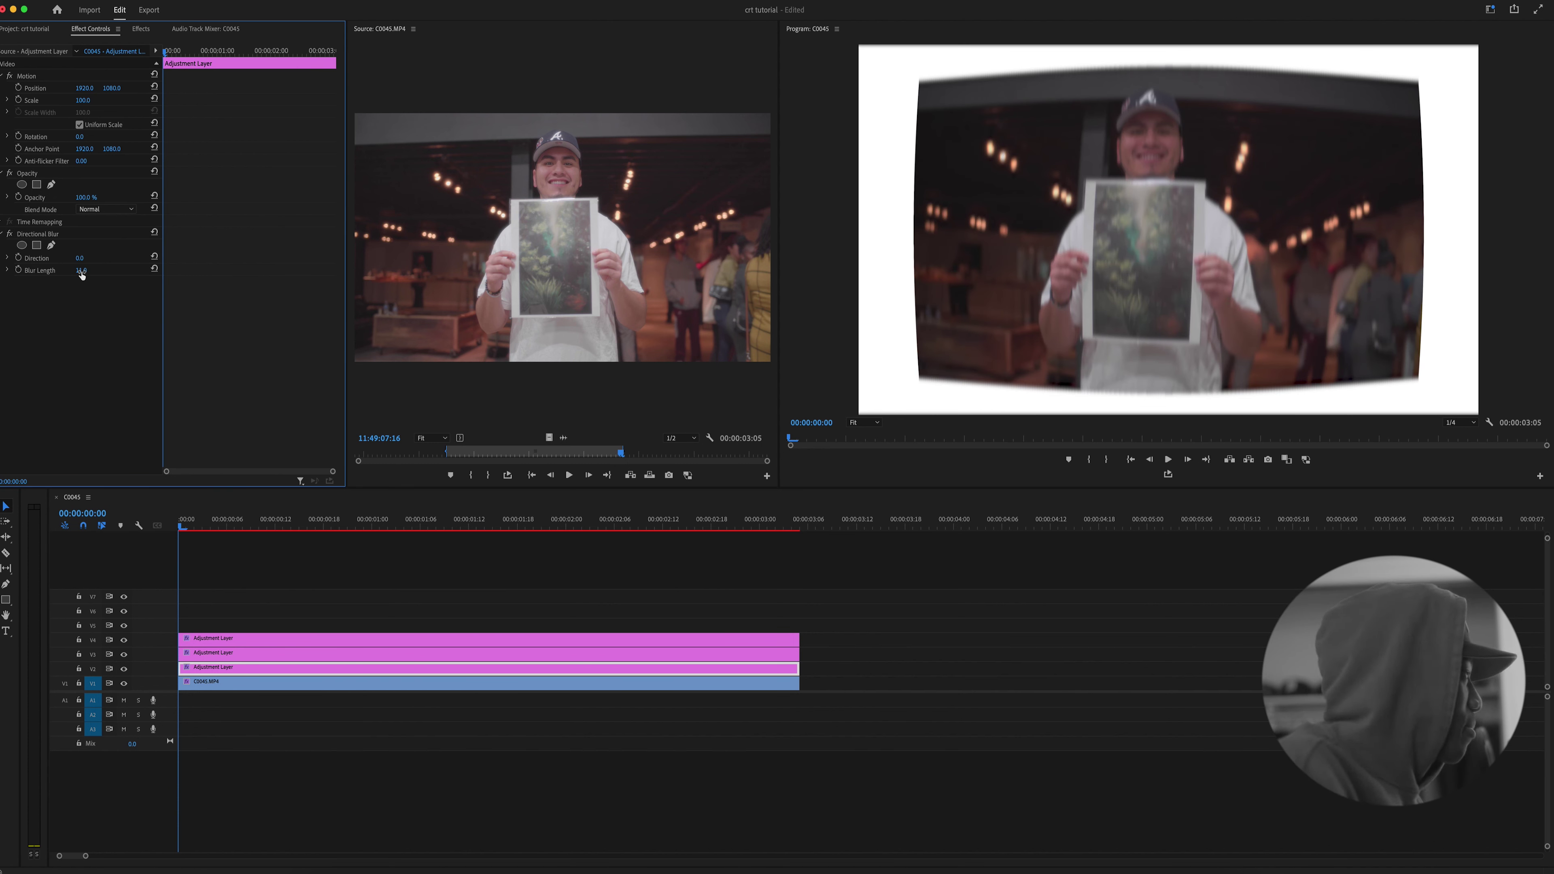
{"action": "left_click_drag", "start_coordinate": [84, 274], "coordinate": [105, 277]}
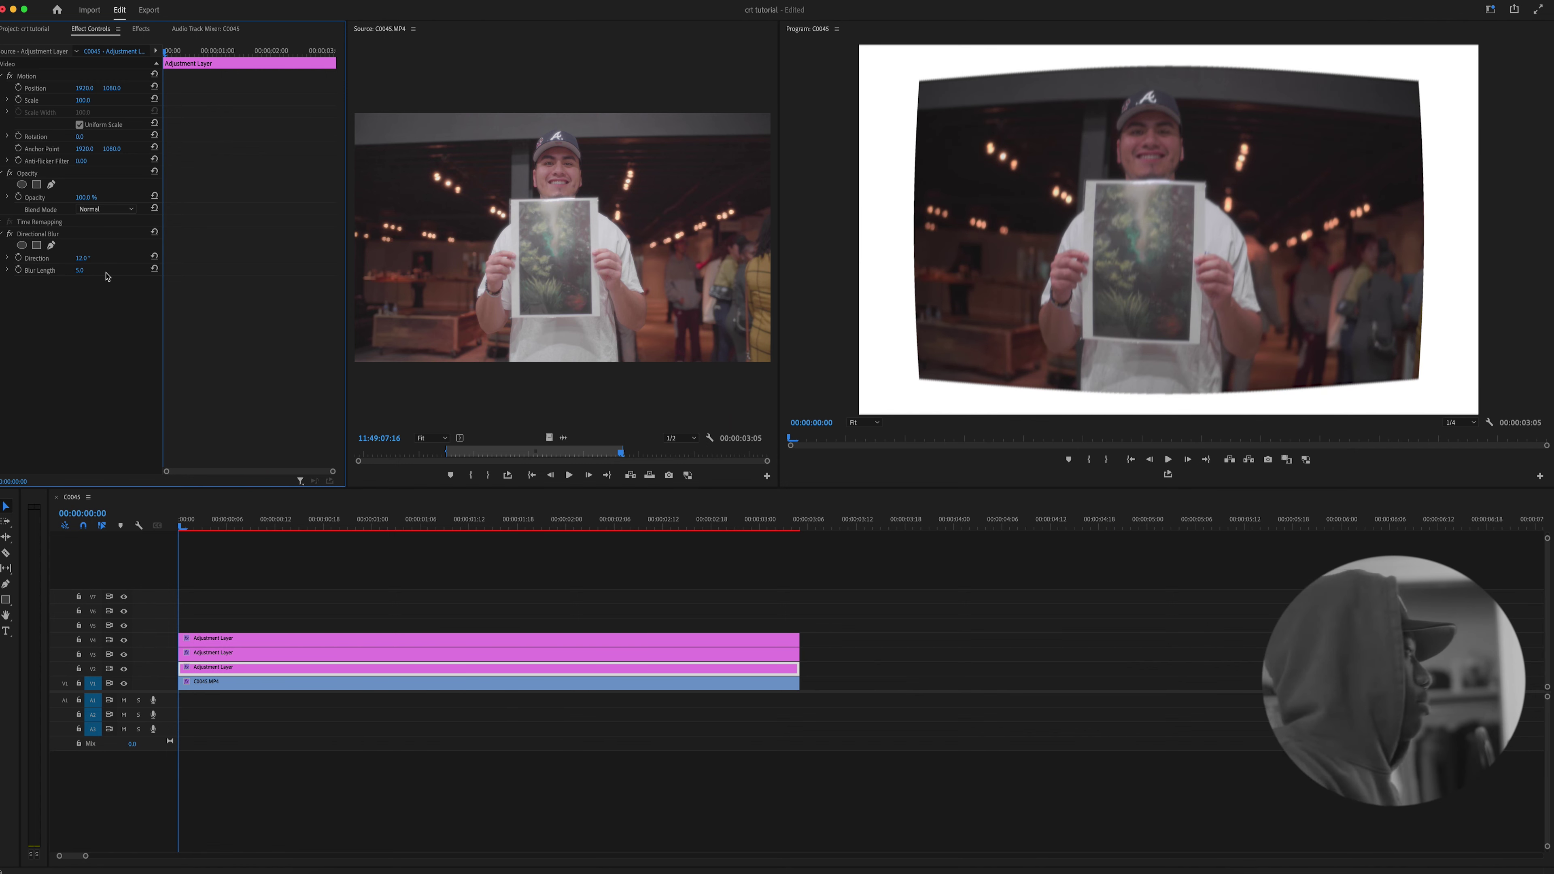
{"action": "left_click", "coordinate": [428, 652]}
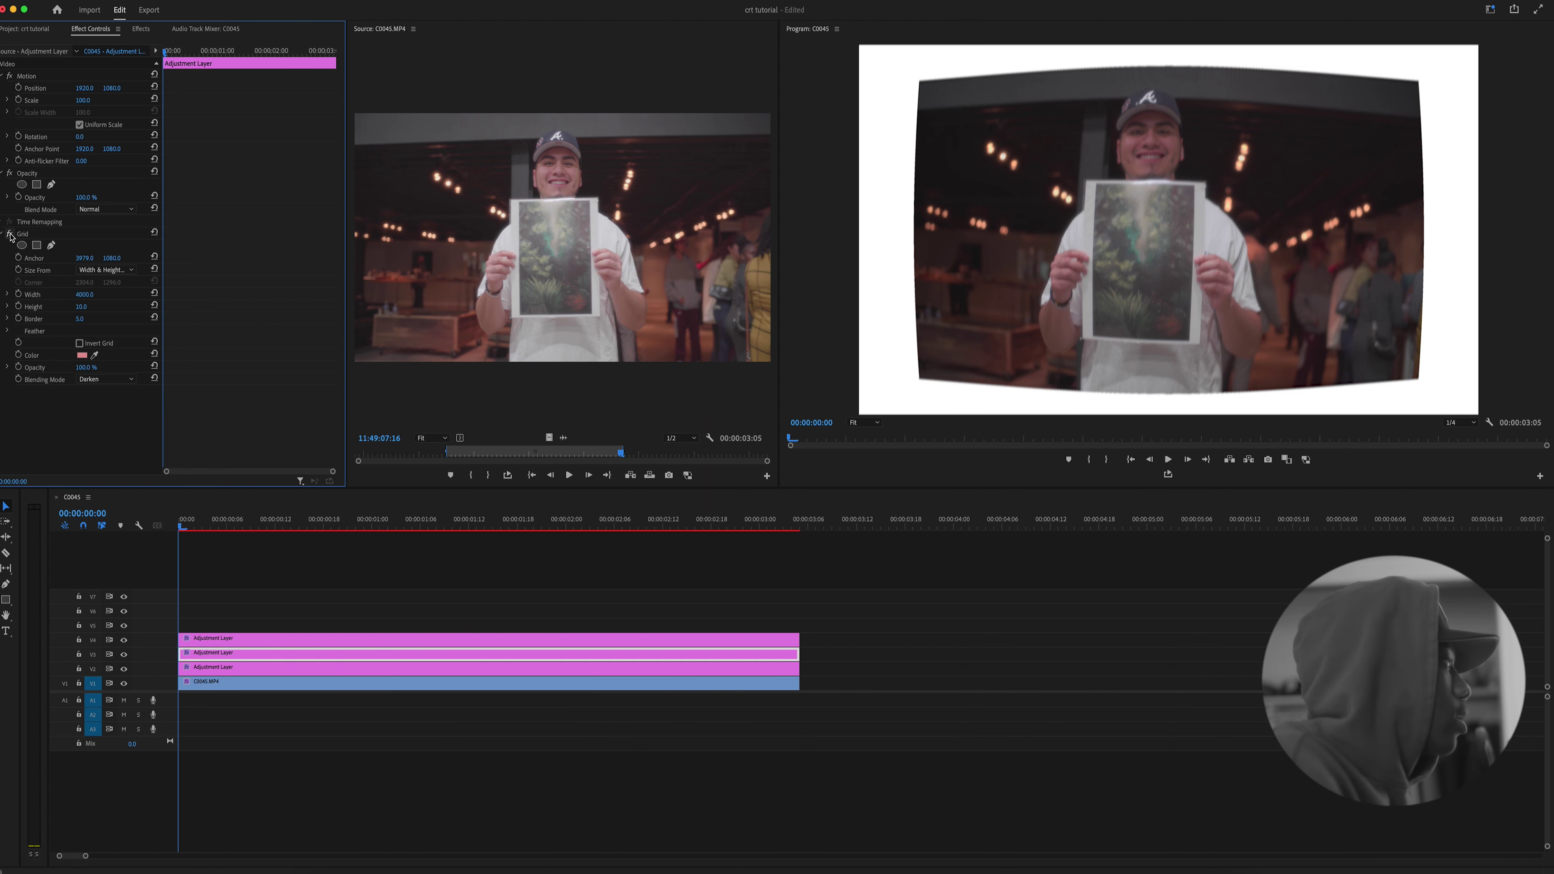
- Turn on the V4 adjustment layer's Grid, compare it off and on, then reselect C0045
{"action": "left_click", "coordinate": [367, 638]}
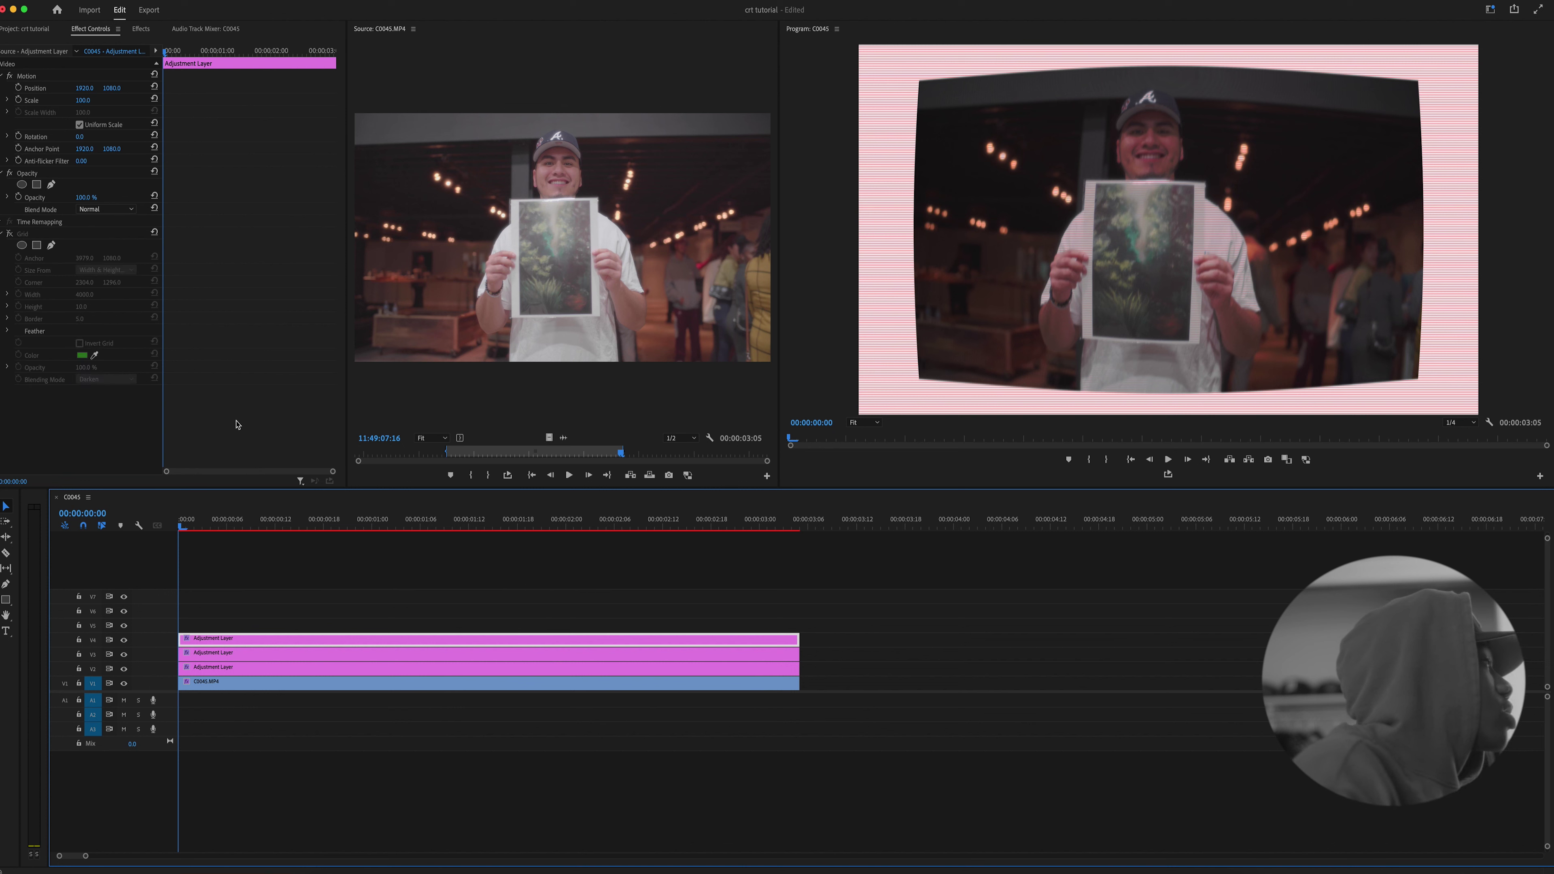
{"action": "left_click", "coordinate": [9, 233]}
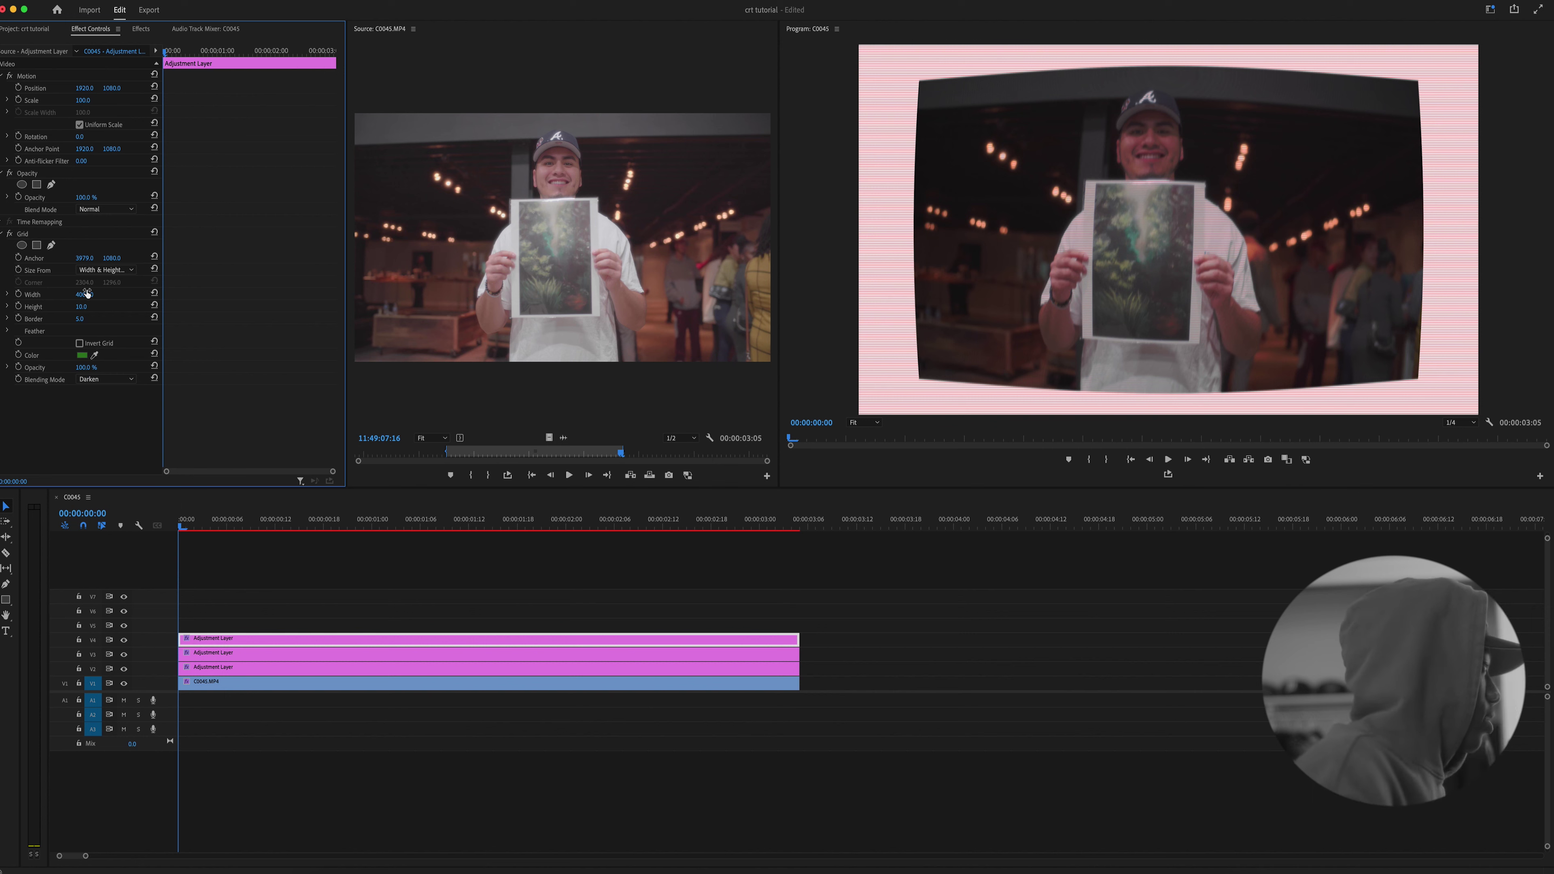
{"action": "left_click", "coordinate": [10, 233]}
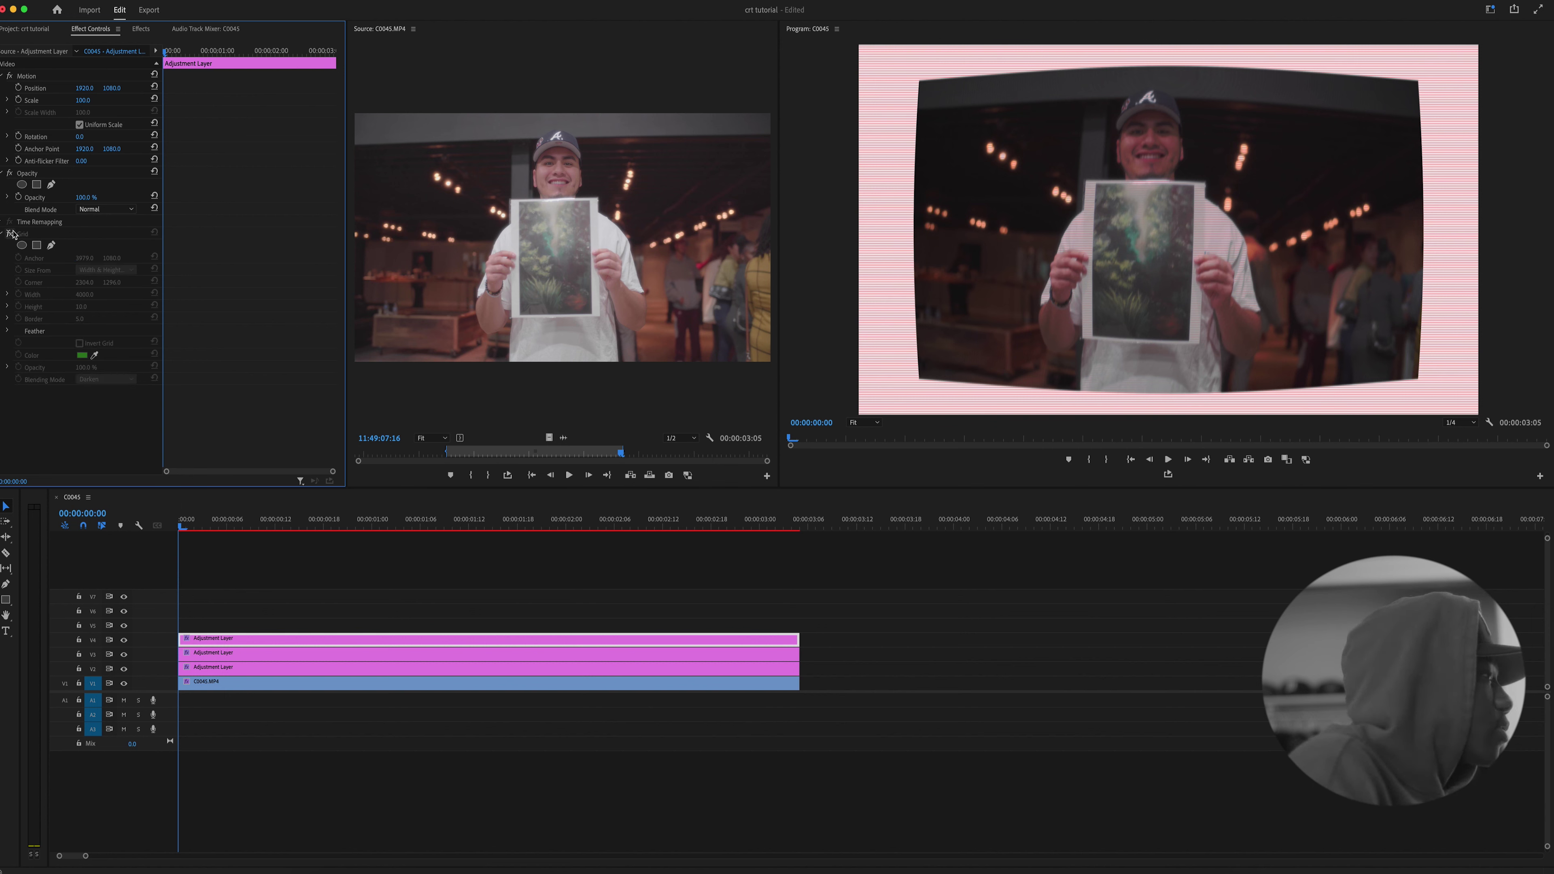
{"action": "left_click", "coordinate": [10, 233]}
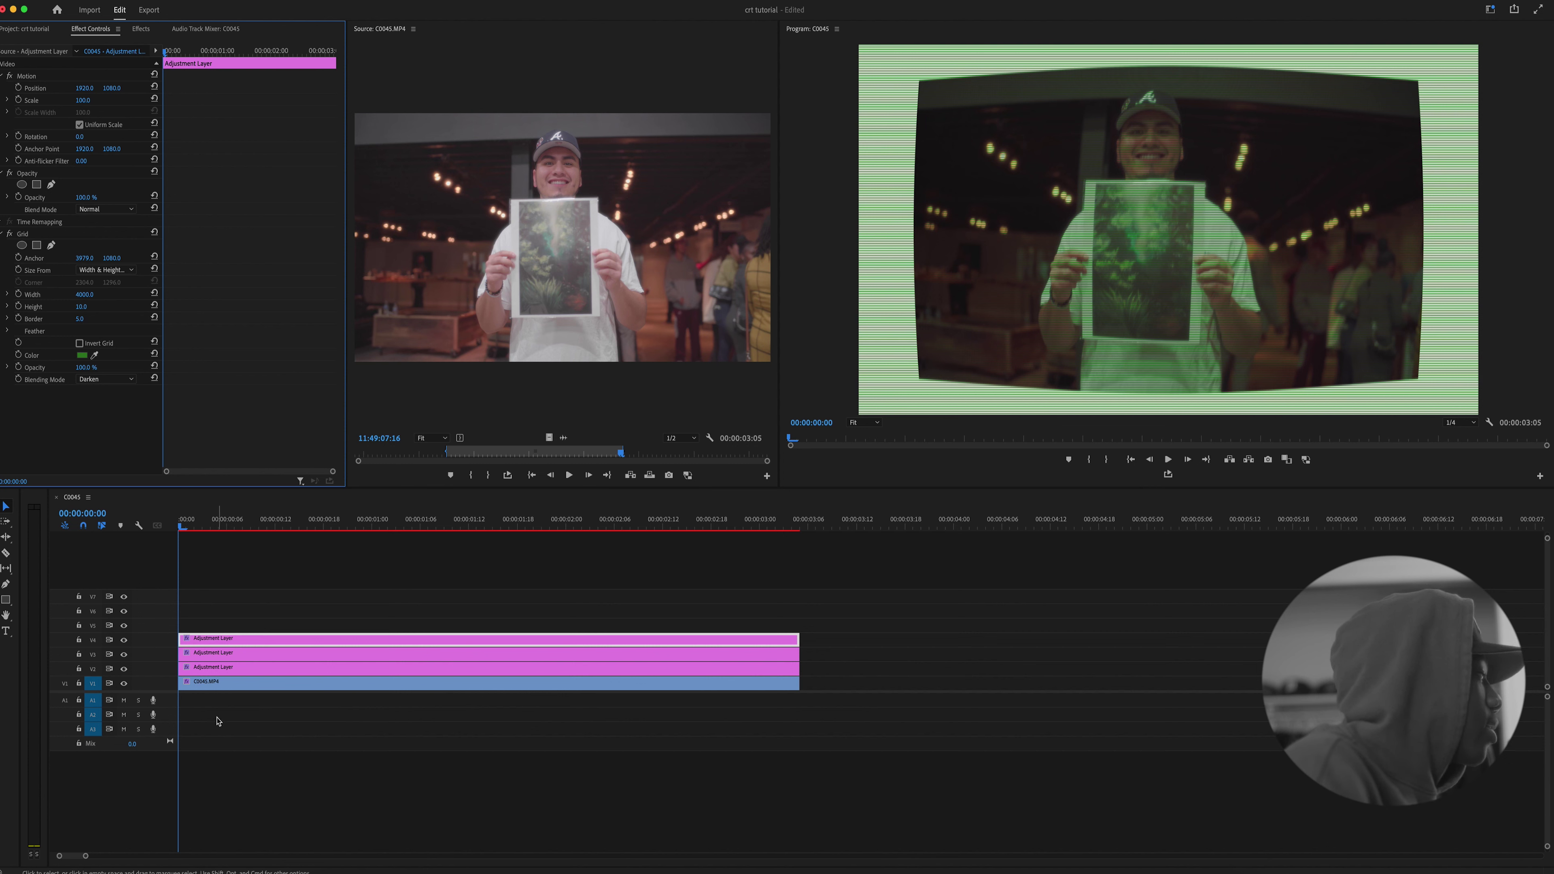
{"action": "left_click", "coordinate": [215, 685]}
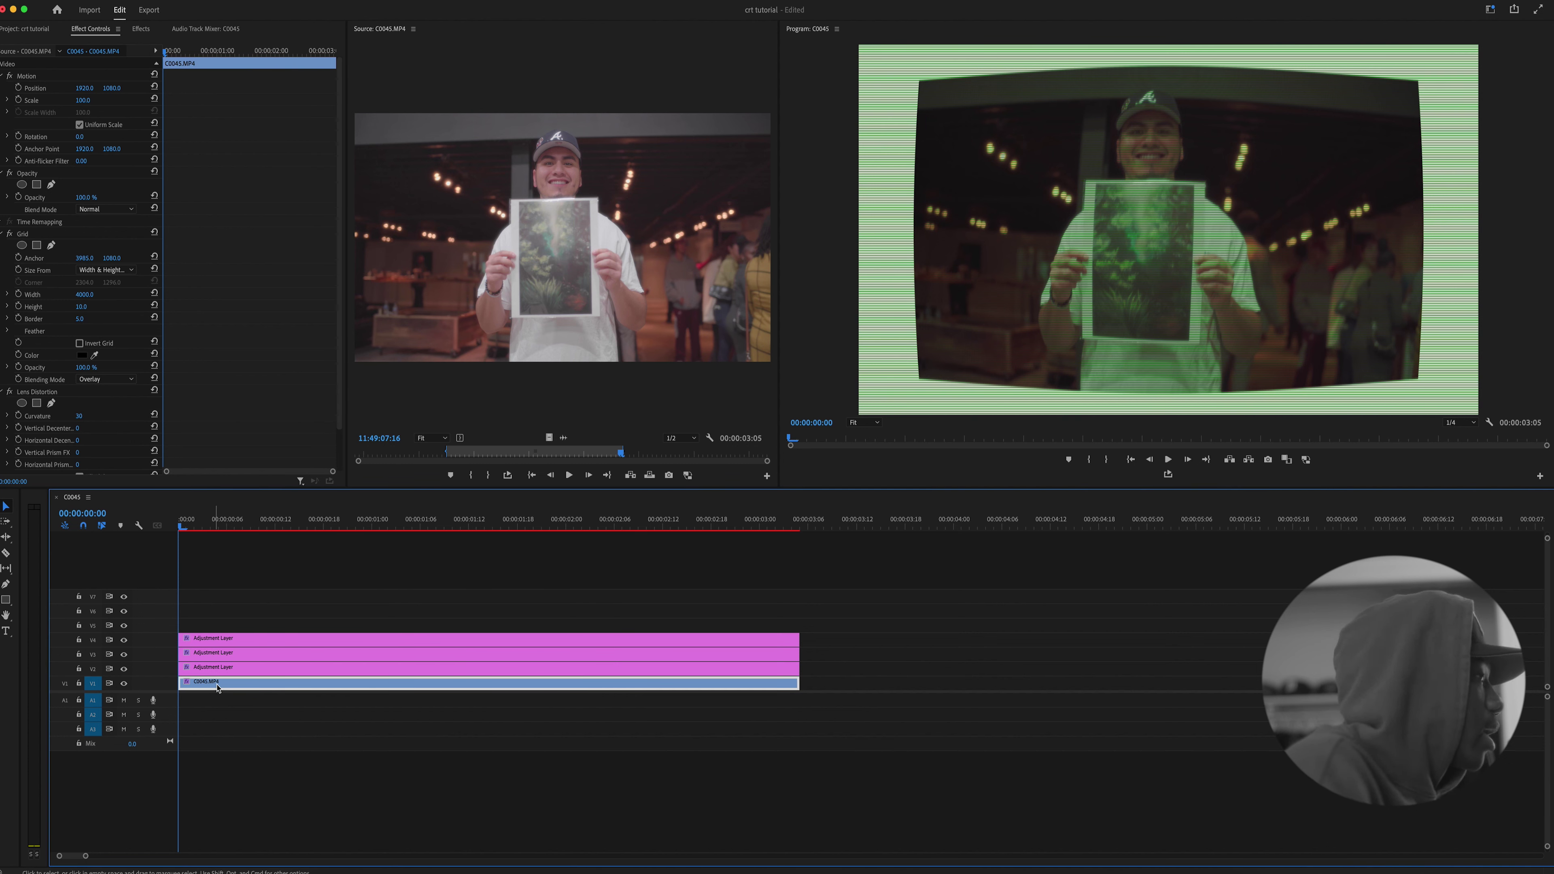
- Nest the footage clip as Nested Sequence 05 and scale it to 114
{"action": "right_click", "coordinate": [230, 684]}
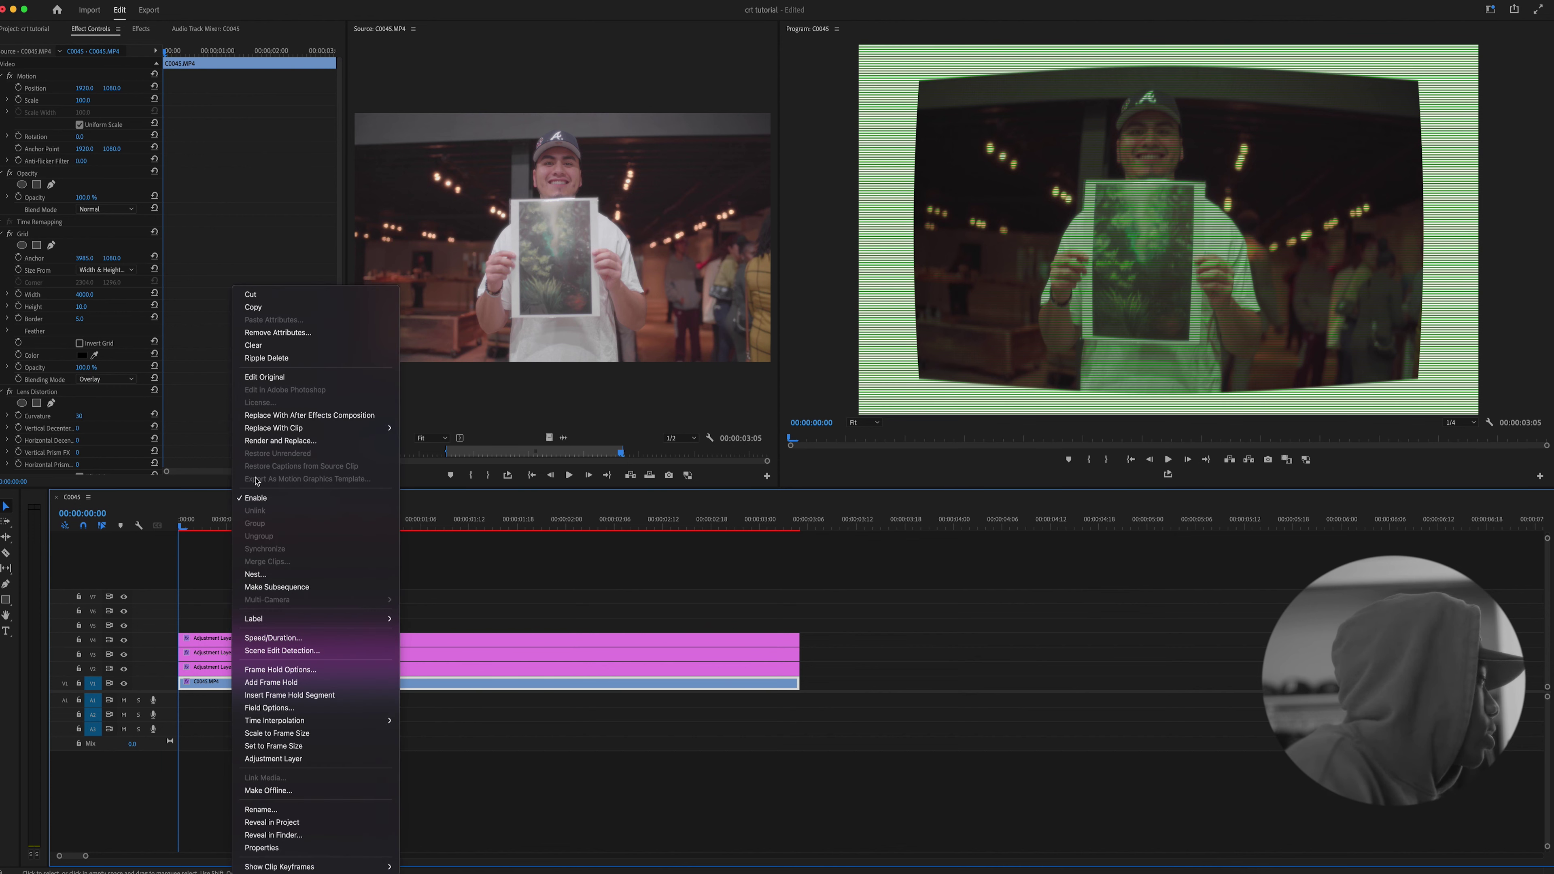
{"action": "left_click", "coordinate": [255, 574]}
{"action": "left_click", "coordinate": [801, 456]}
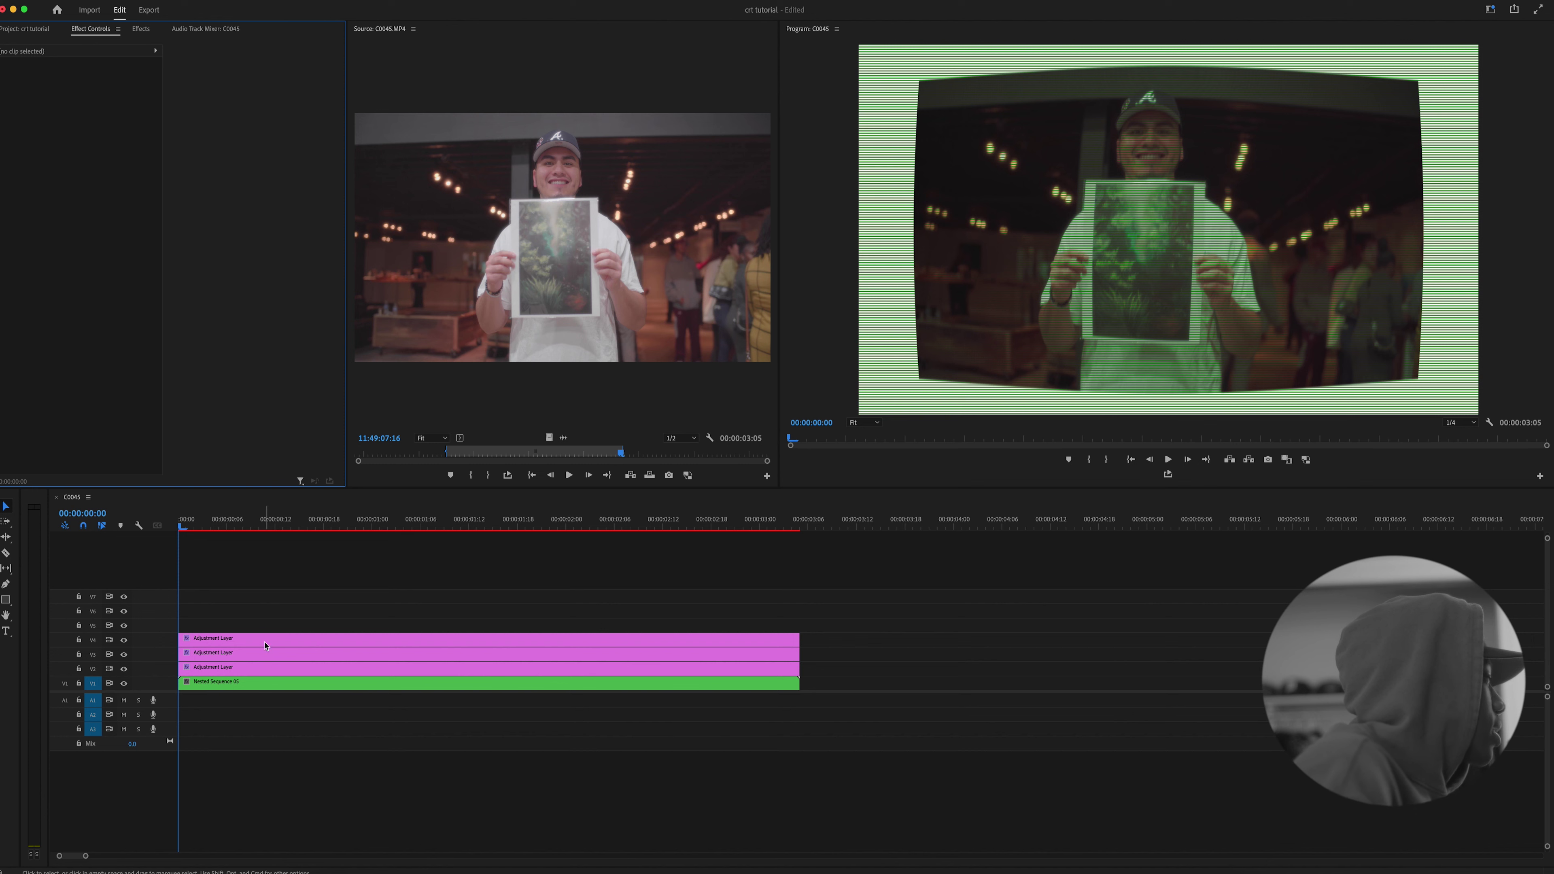
{"action": "left_click", "coordinate": [267, 683]}
{"action": "left_click_drag", "start_coordinate": [83, 100], "coordinate": [95, 100]}
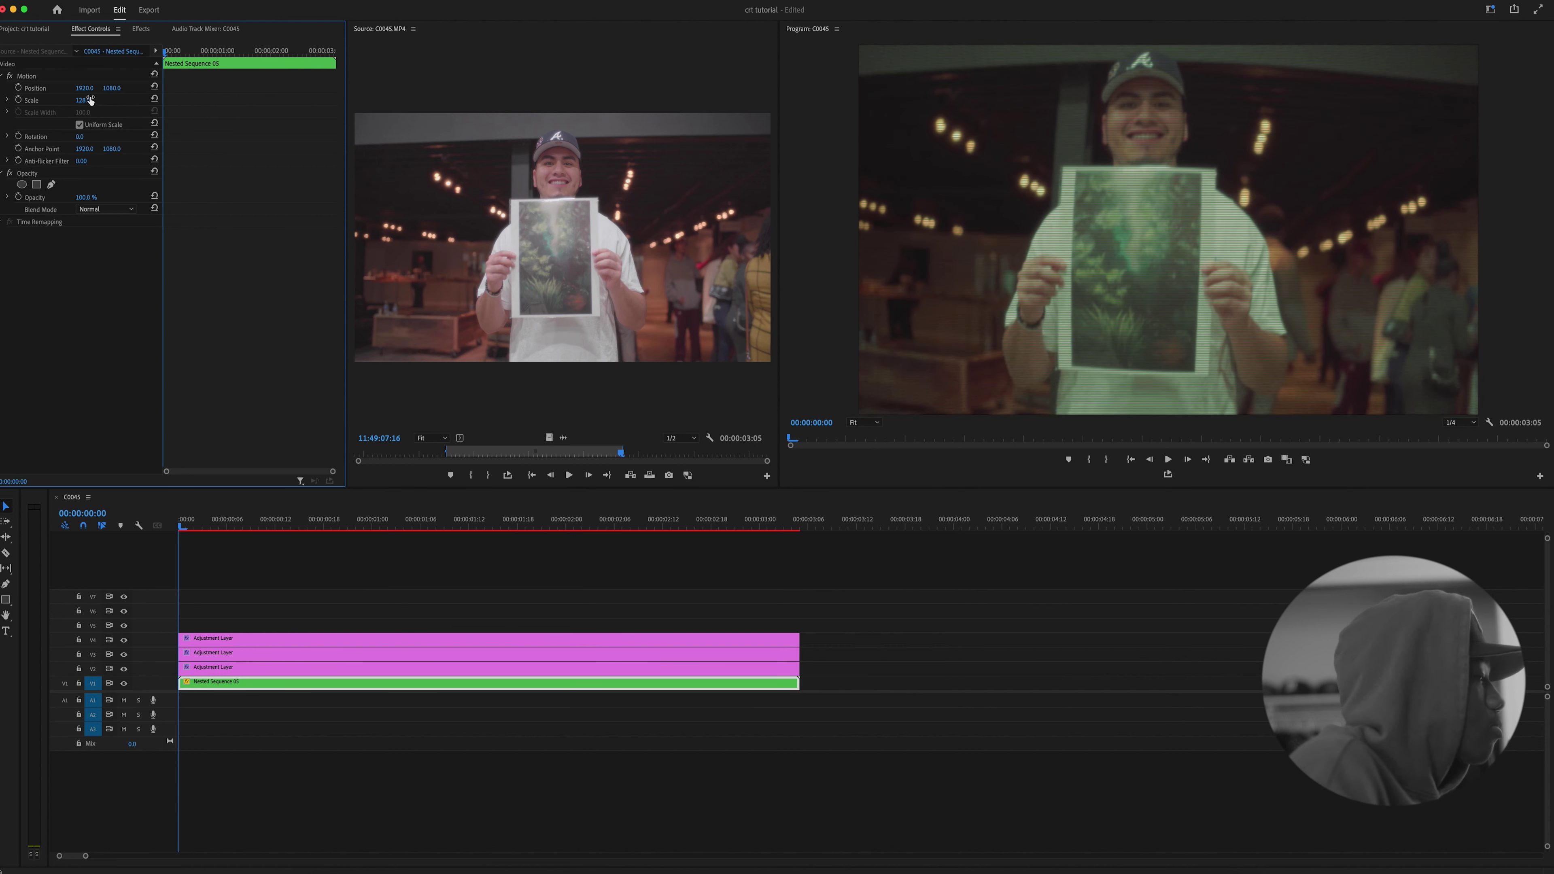
- Raise the three adjustment layer clips one track with Alt+Up
{"action": "left_click_drag", "start_coordinate": [661, 584], "coordinate": [473, 675]}
{"action": "key", "text": "alt+Up"}
{"action": "left_click", "coordinate": [320, 871]}
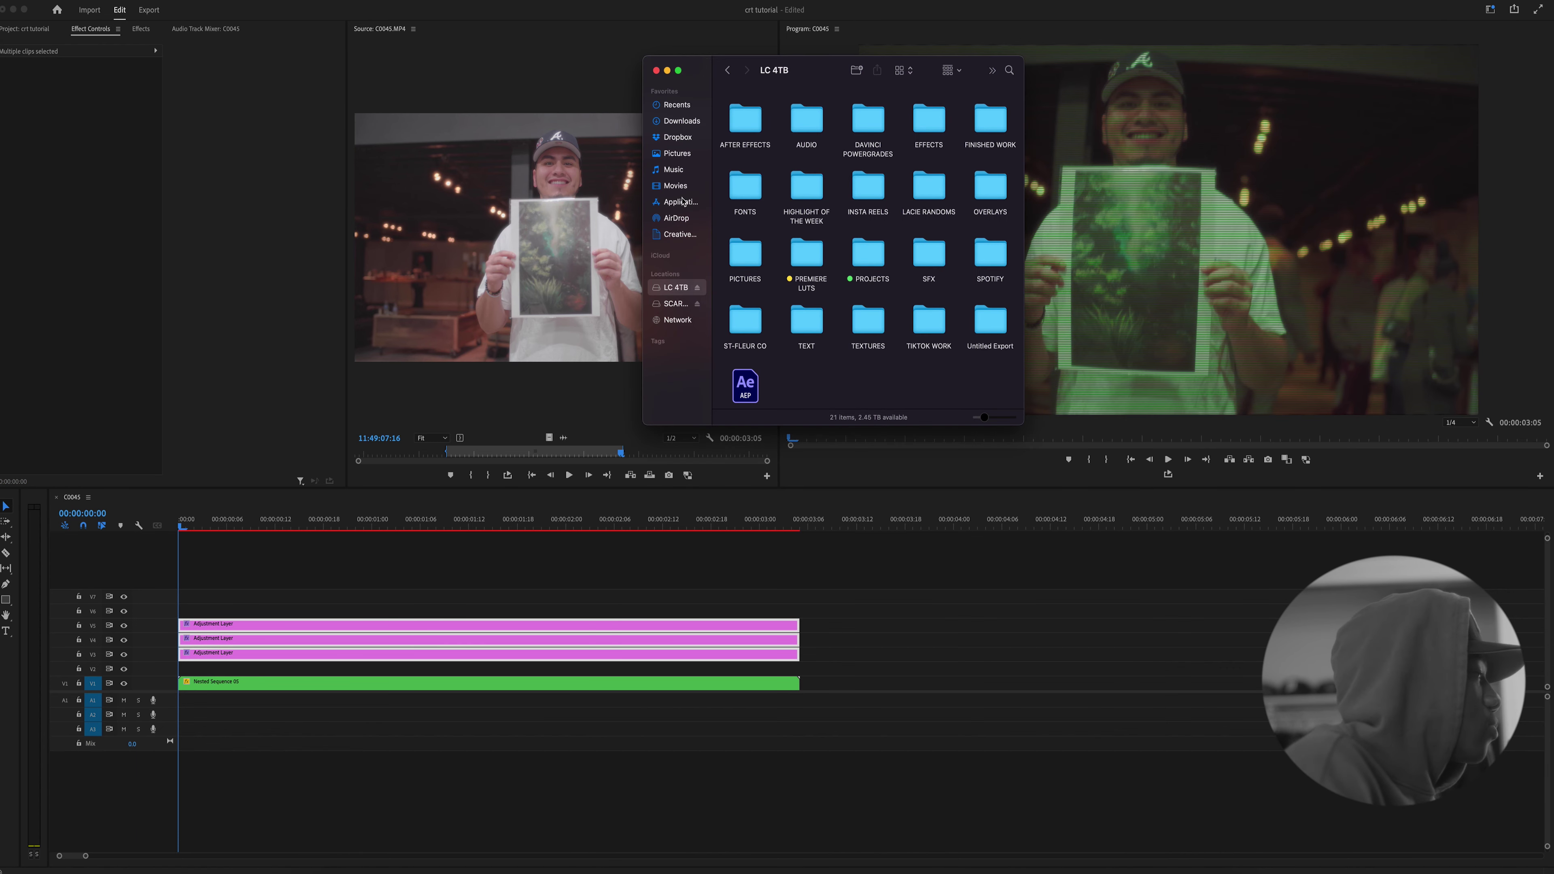
- Place the TV Distortion clip from Finder Recents on V2, trimmed to end with the footage
{"action": "left_click", "coordinate": [677, 106]}
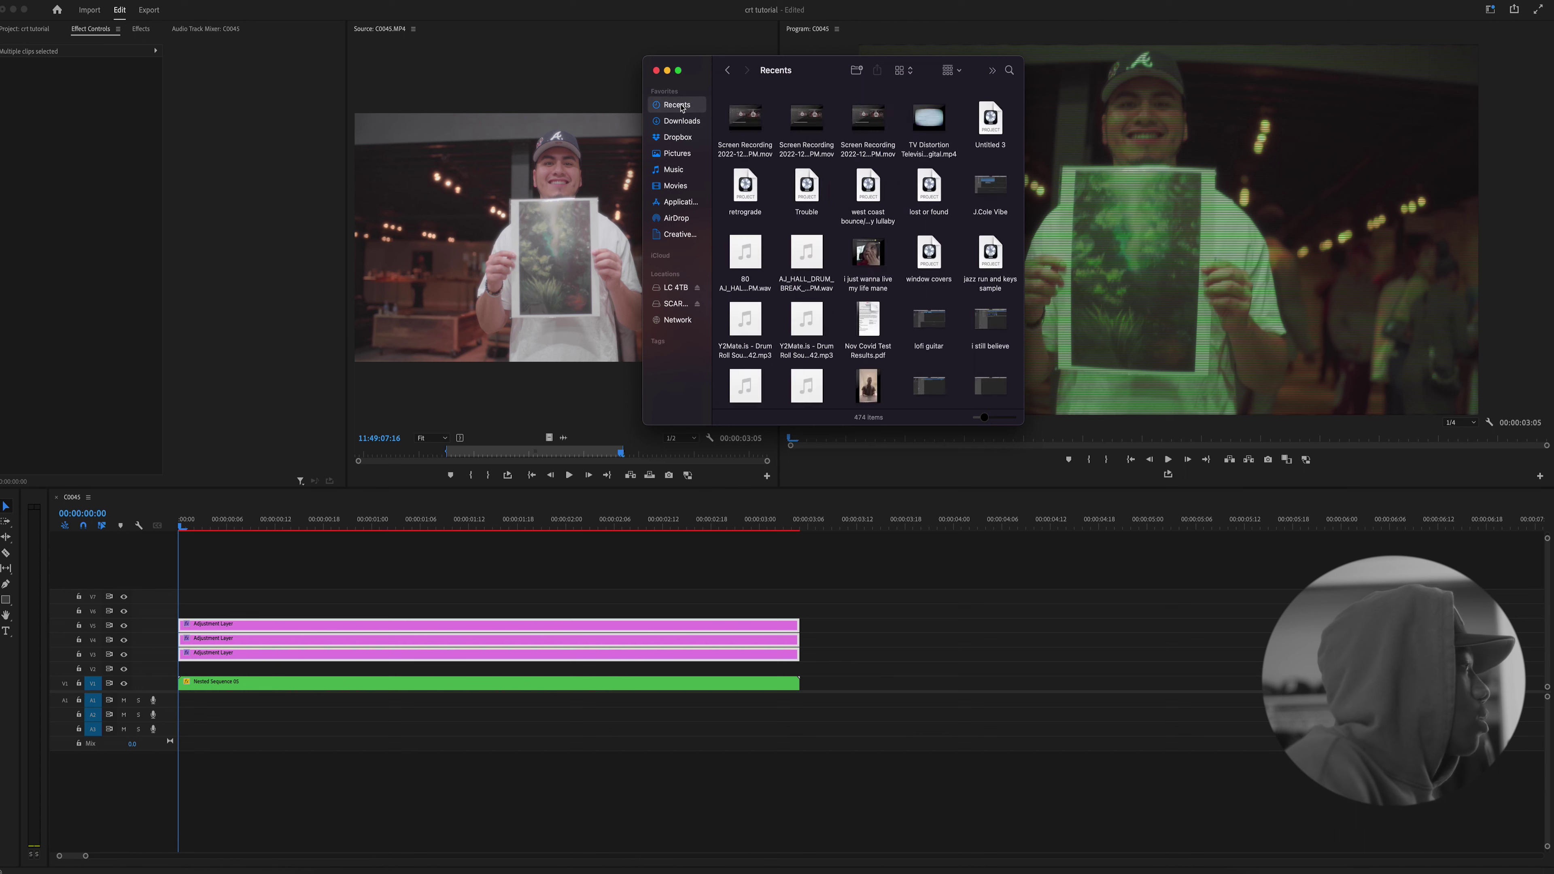
{"action": "left_click_drag", "start_coordinate": [928, 119], "coordinate": [179, 672]}
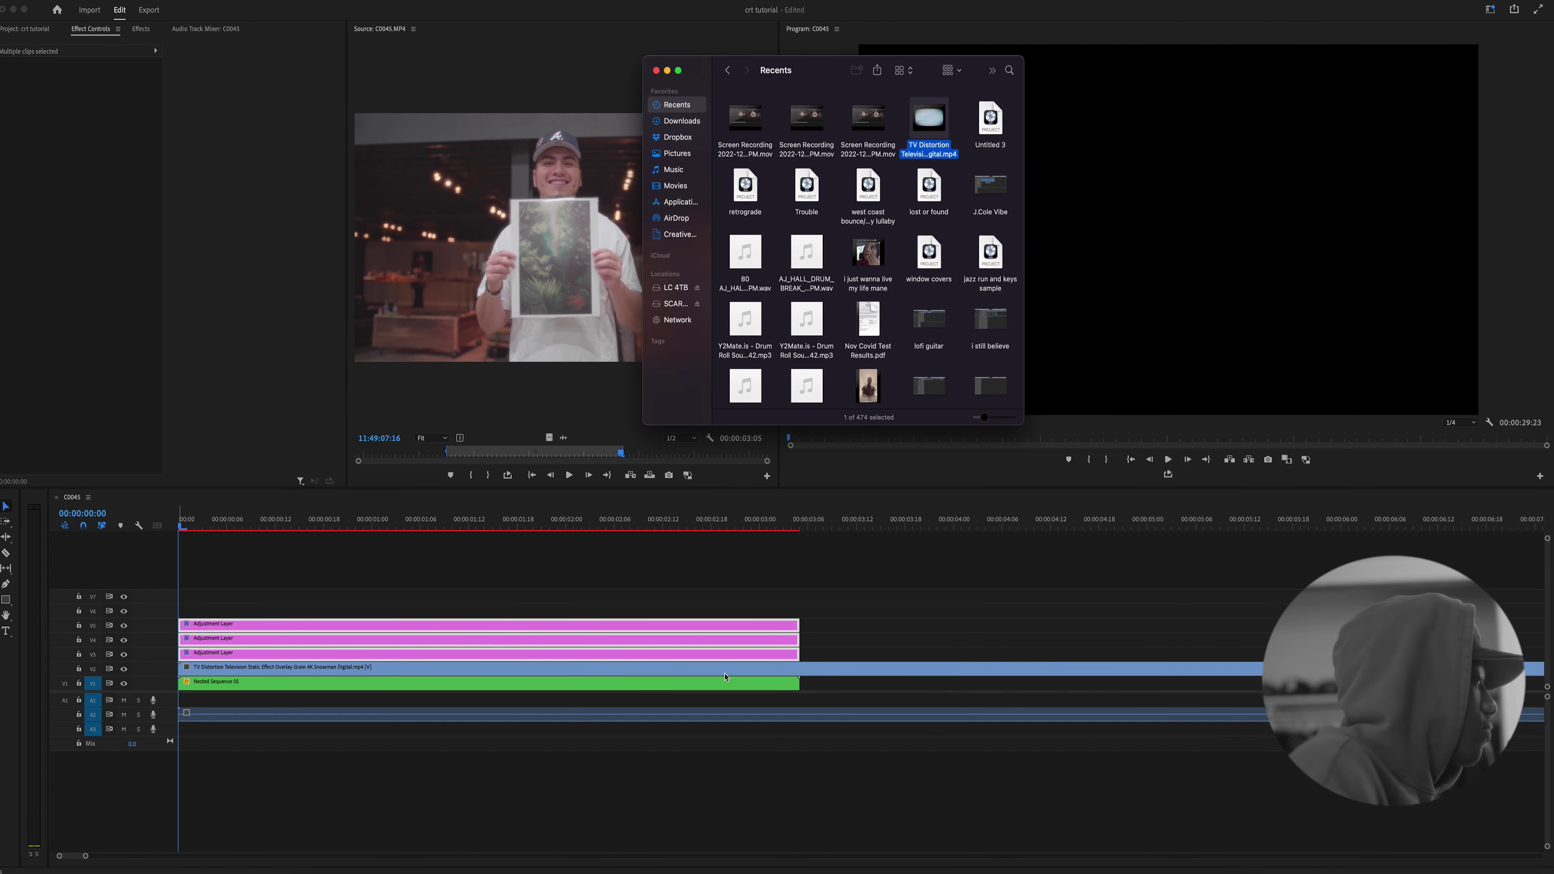
{"action": "left_click", "coordinate": [800, 673]}
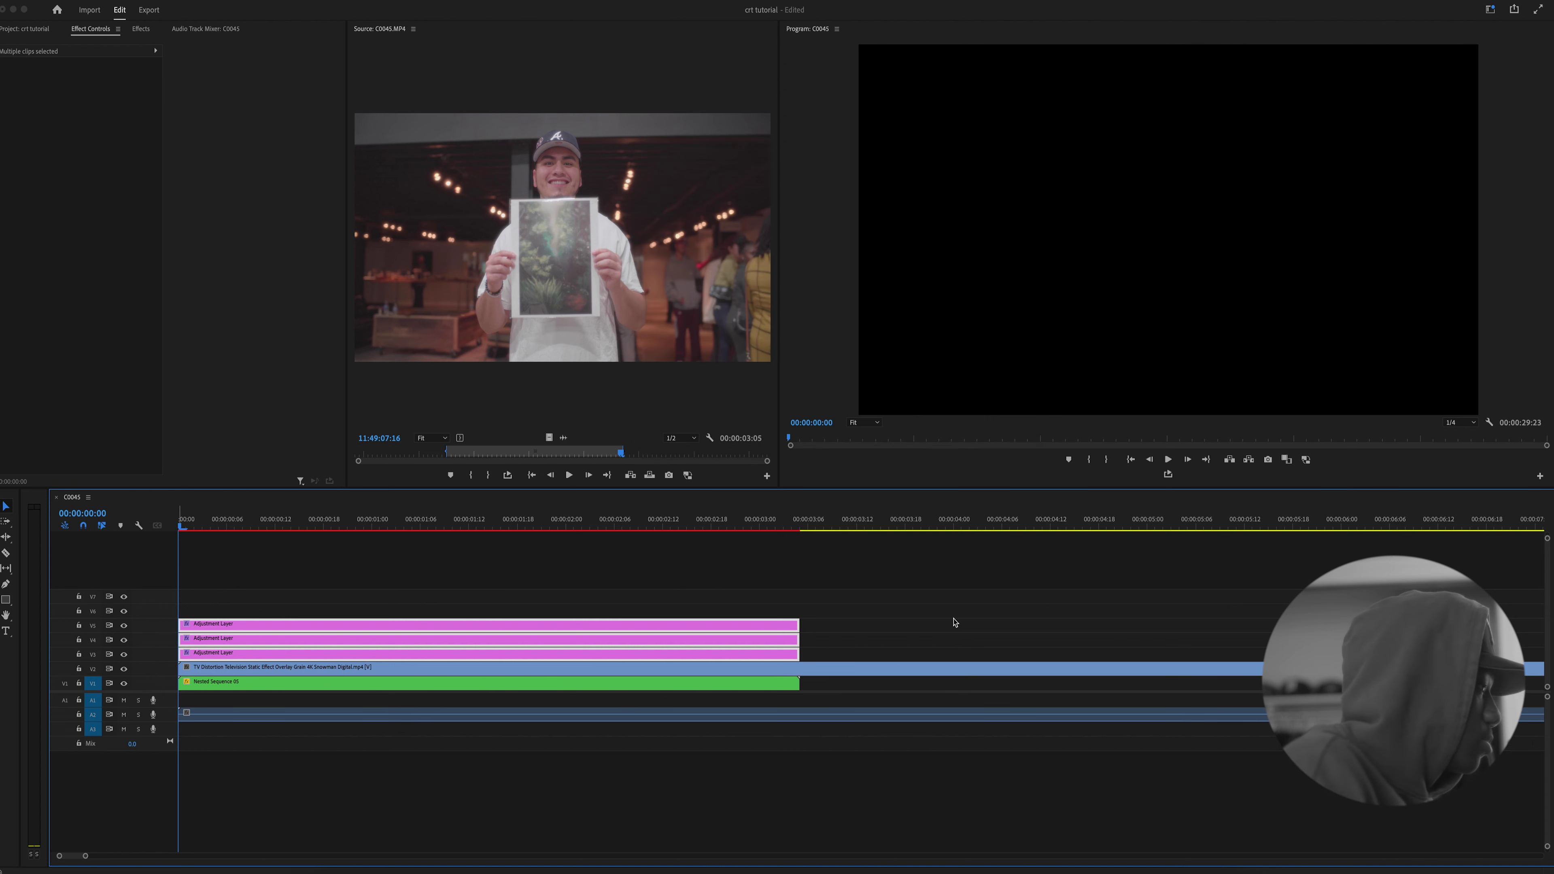
{"action": "key", "text": "c"}
{"action": "left_click", "coordinate": [801, 671], "text": "shift"}
{"action": "key", "text": "v"}
{"action": "left_click", "coordinate": [830, 671]}
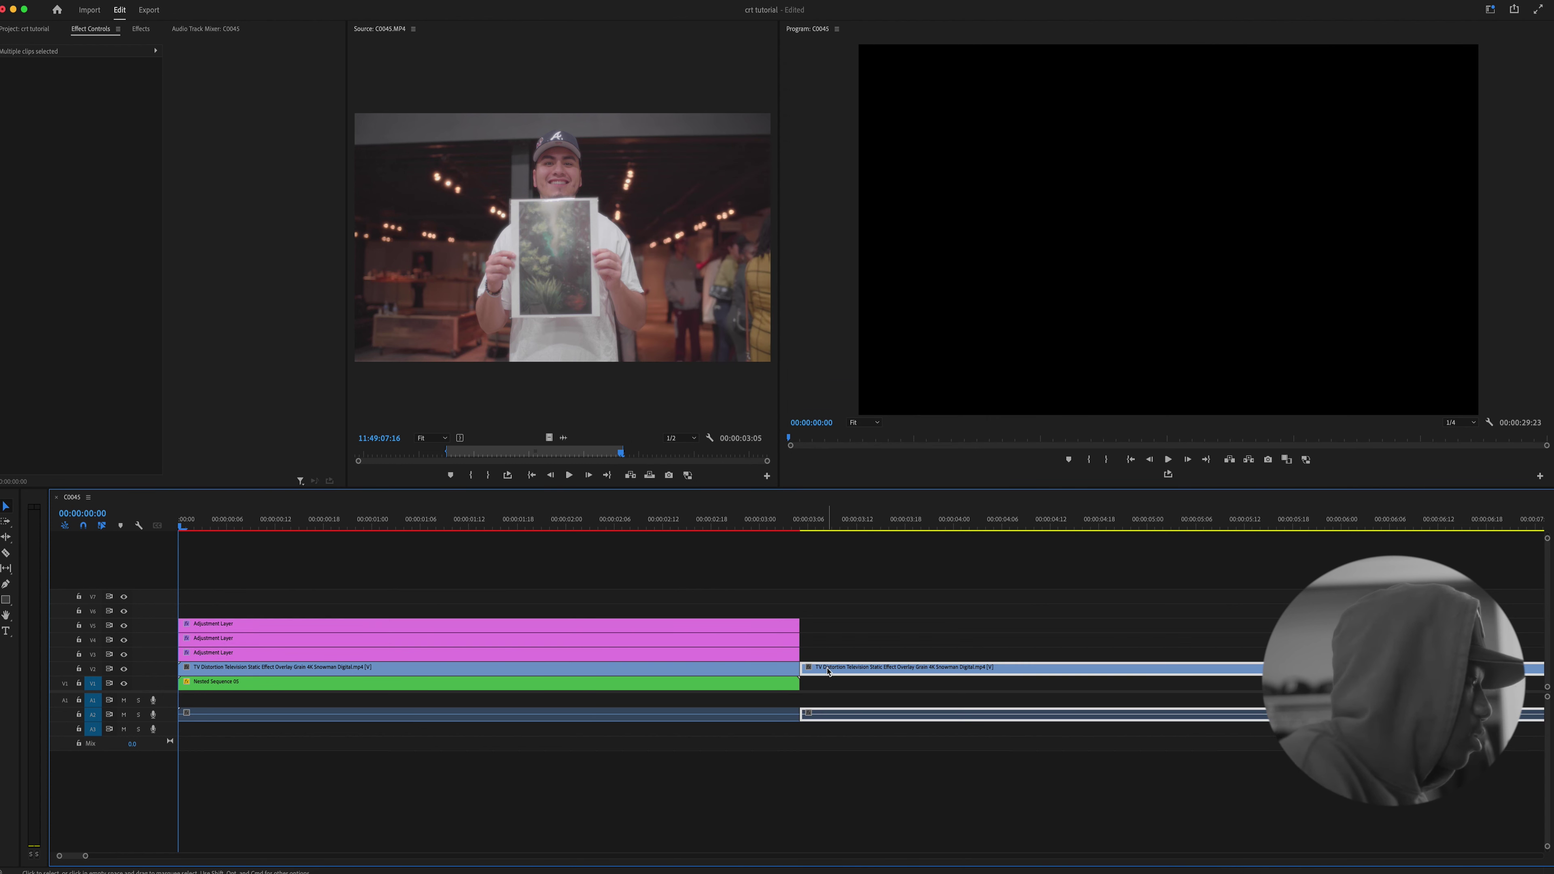
{"action": "key", "text": "Delete"}
- Move the TV Distortion overlay up to V6 and scale it to fill the frame
{"action": "left_click_drag", "start_coordinate": [489, 667], "coordinate": [490, 610]}
{"action": "left_click_drag", "start_coordinate": [82, 100], "coordinate": [132, 100]}
{"action": "left_click", "coordinate": [105, 209]}
- Set the overlay to Overlay blending, lower saturation to about 46.5, and switch to the custom workspace
{"action": "left_click", "coordinate": [114, 385]}
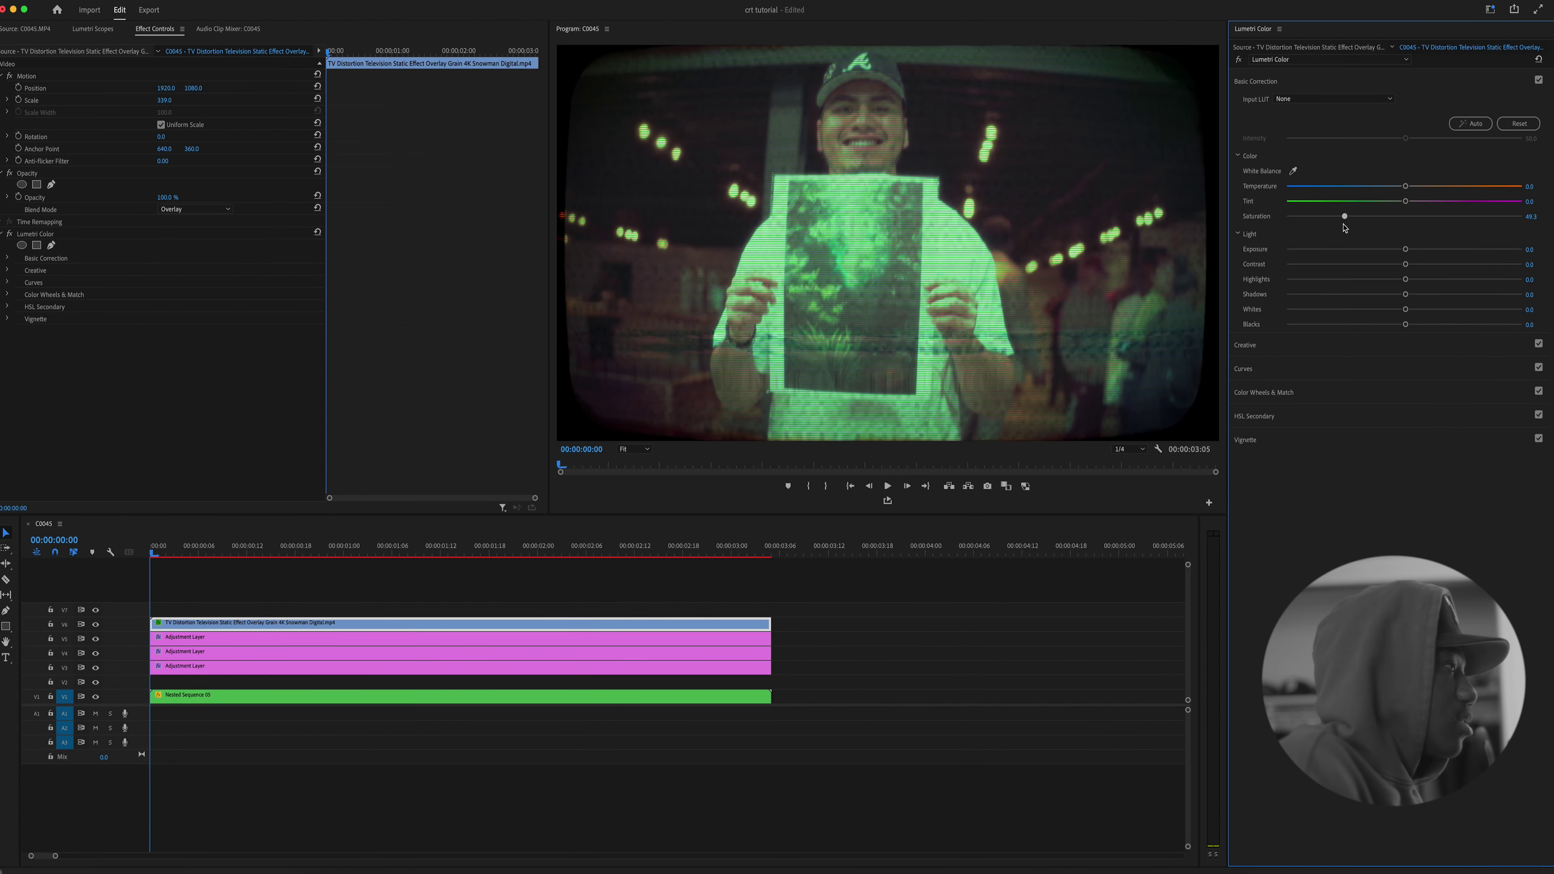
{"action": "left_click_drag", "start_coordinate": [1343, 225], "coordinate": [1342, 226]}
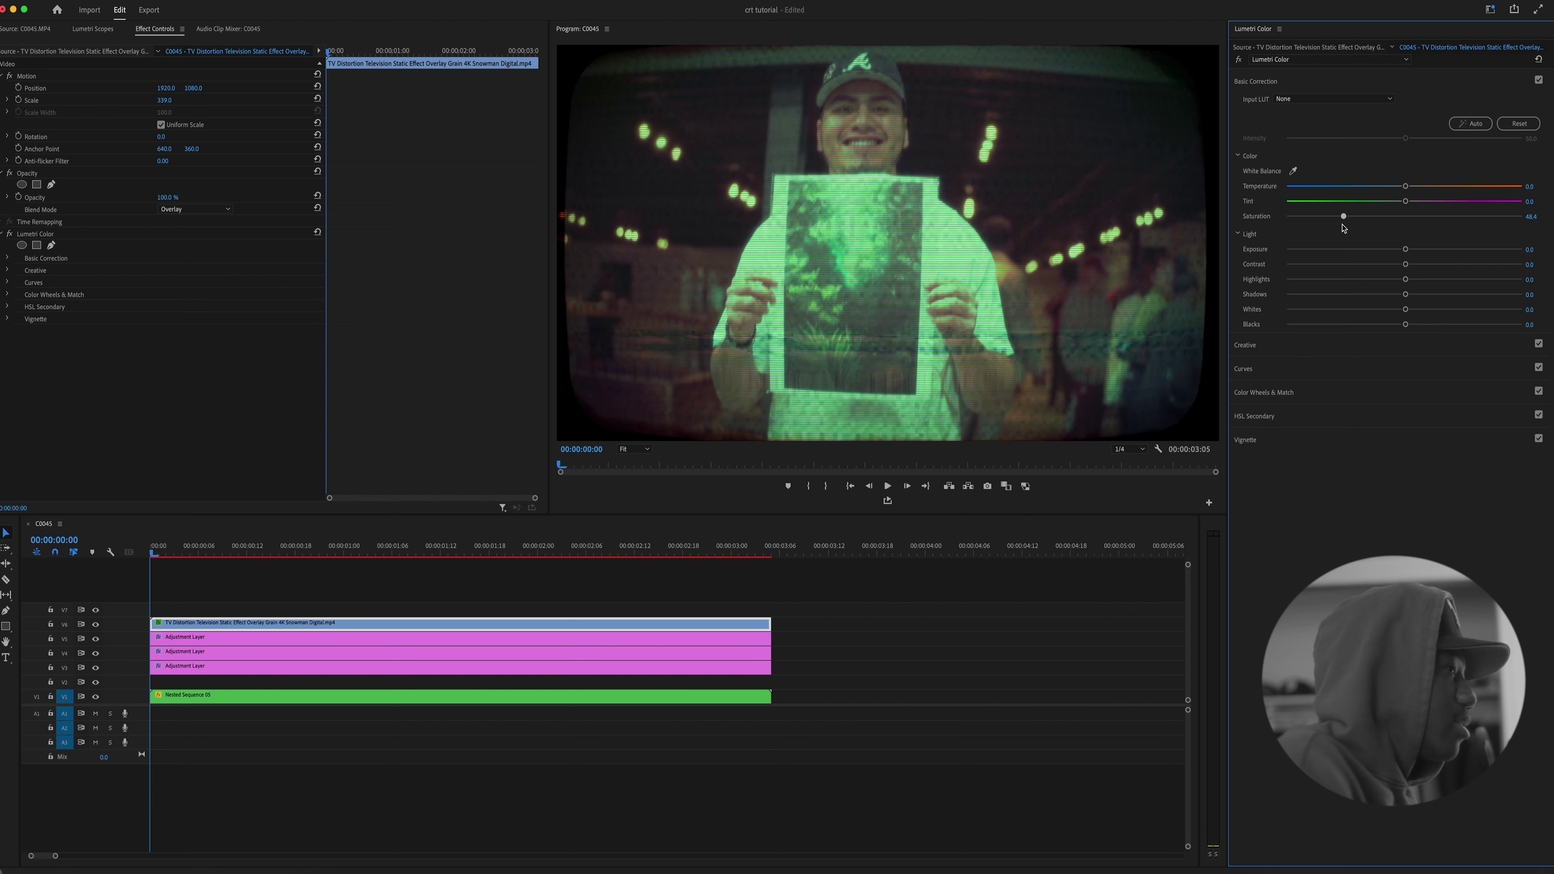
{"action": "left_click_drag", "start_coordinate": [1338, 228], "coordinate": [1341, 228]}
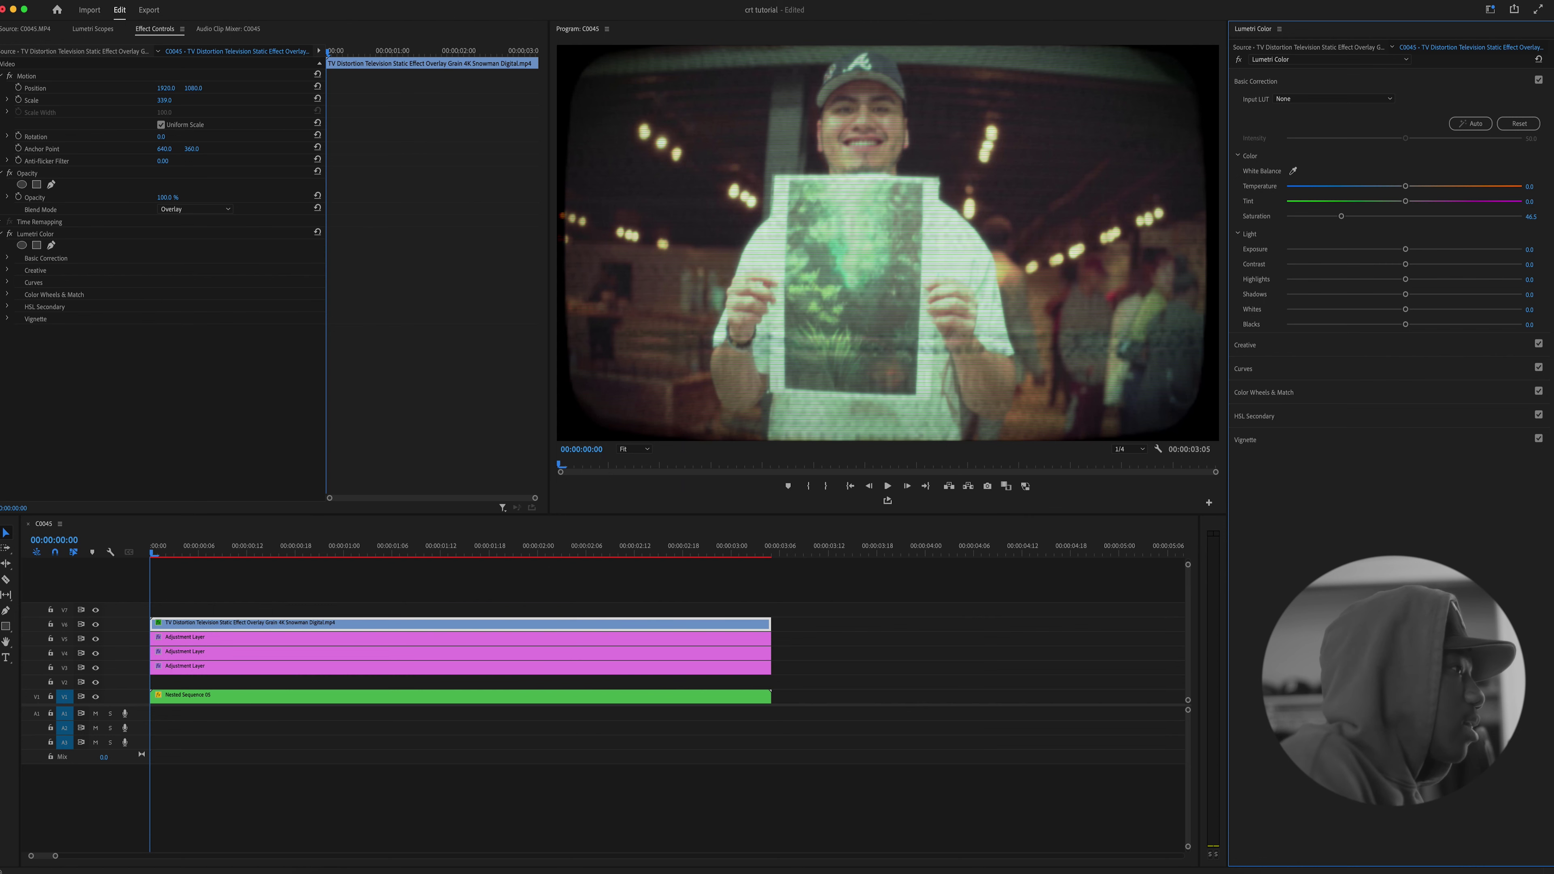
{"action": "left_click", "coordinate": [1491, 9]}
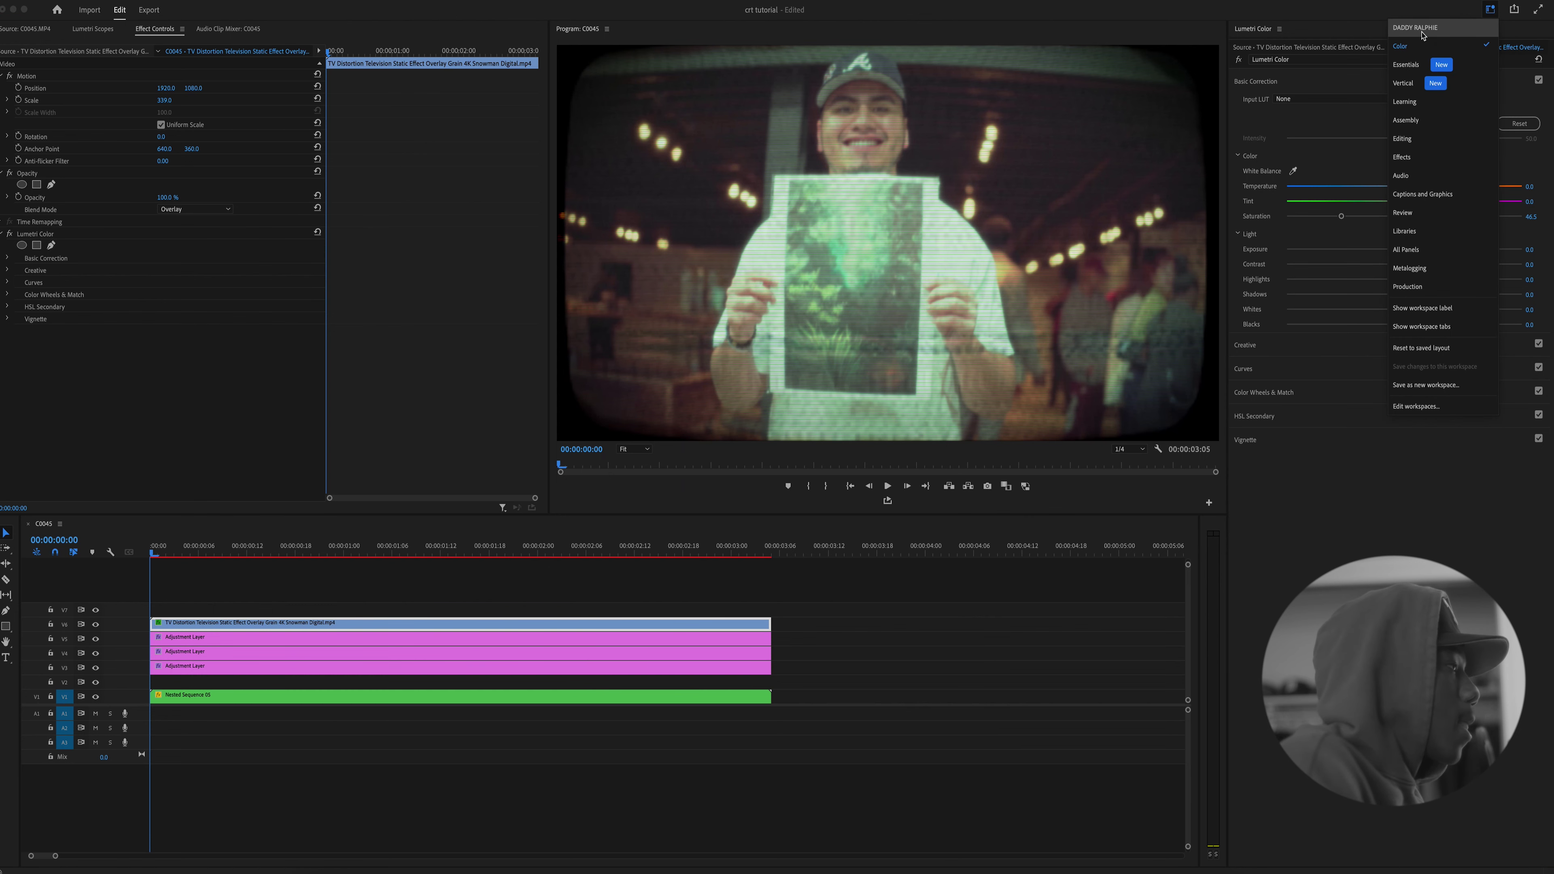
{"action": "left_click", "coordinate": [1421, 31]}
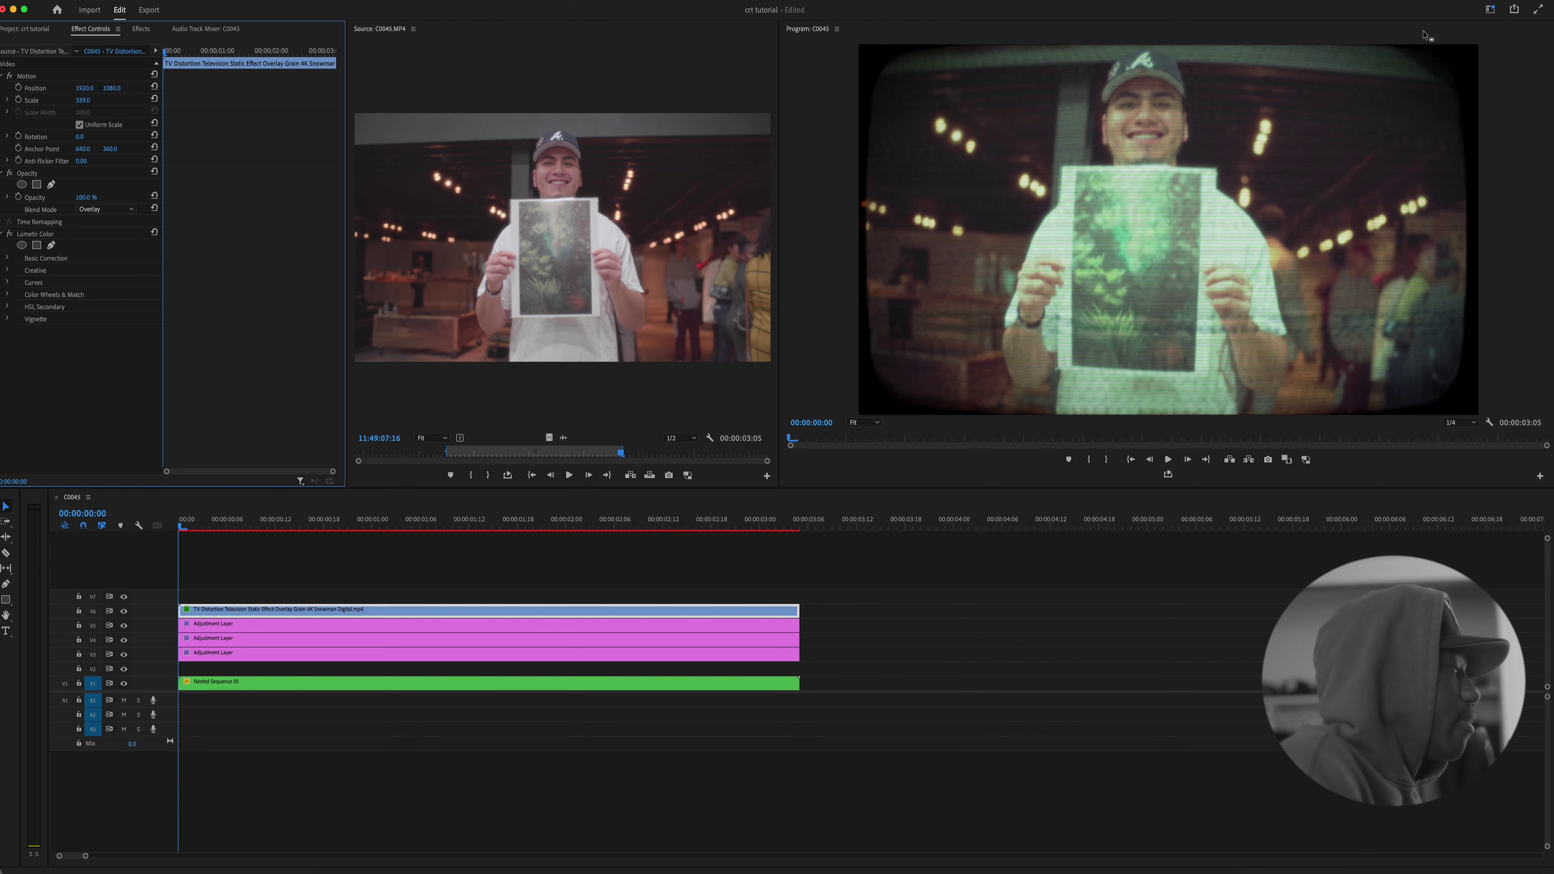
- Move the overlay and adjustment layer clips down one track, then select TV Distortion to check it
{"action": "left_click_drag", "start_coordinate": [791, 588], "coordinate": [690, 656]}
{"action": "left_click_drag", "start_coordinate": [582, 639], "coordinate": [579, 653]}
{"action": "left_click", "coordinate": [323, 583]}
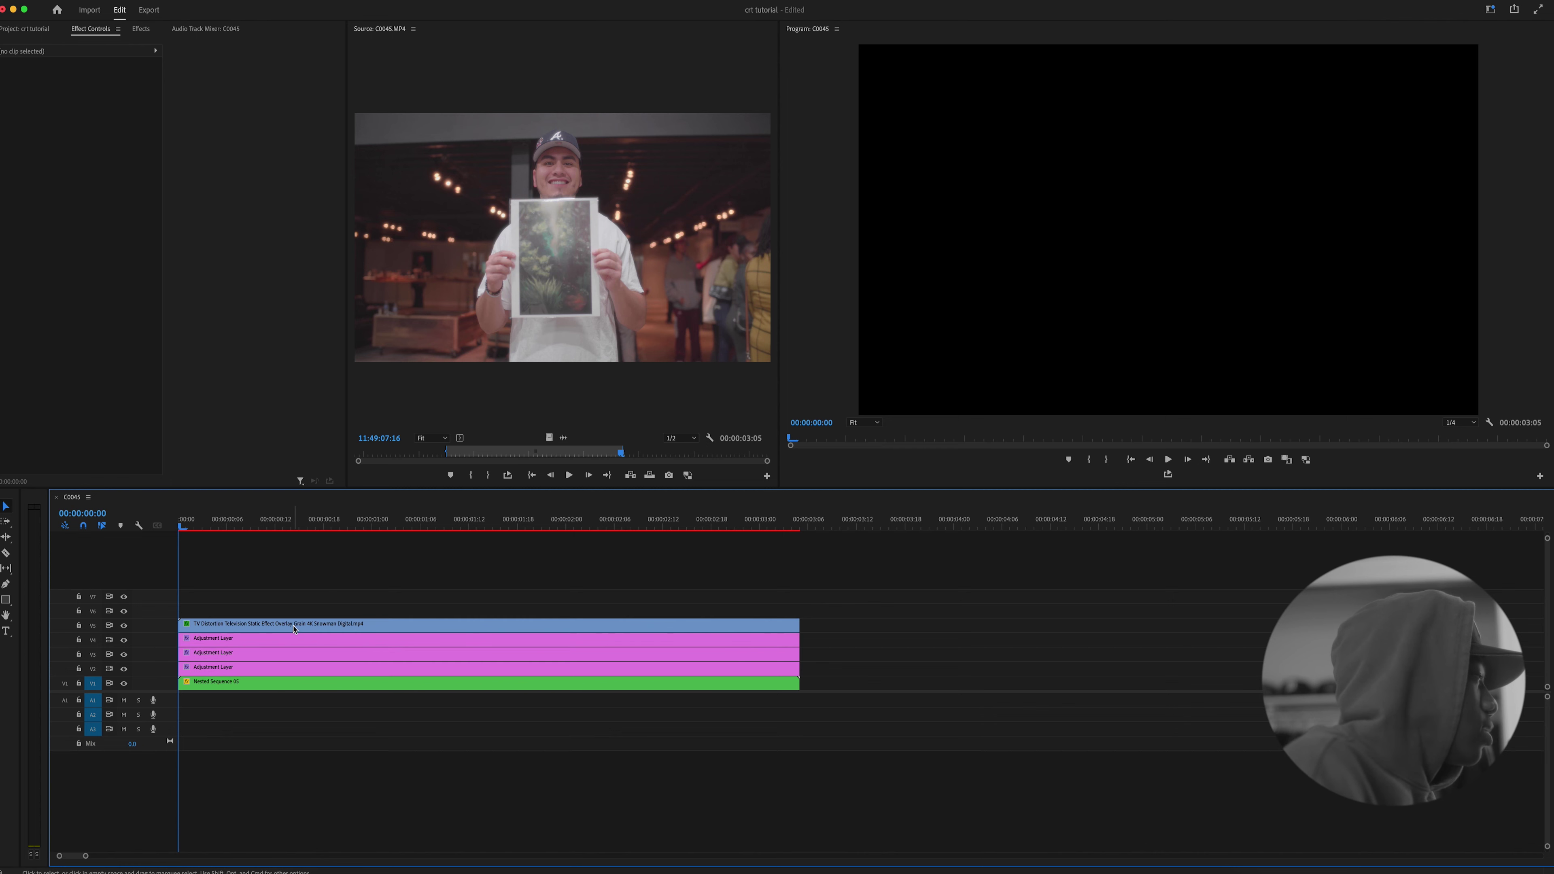
{"action": "left_click", "coordinate": [295, 626]}
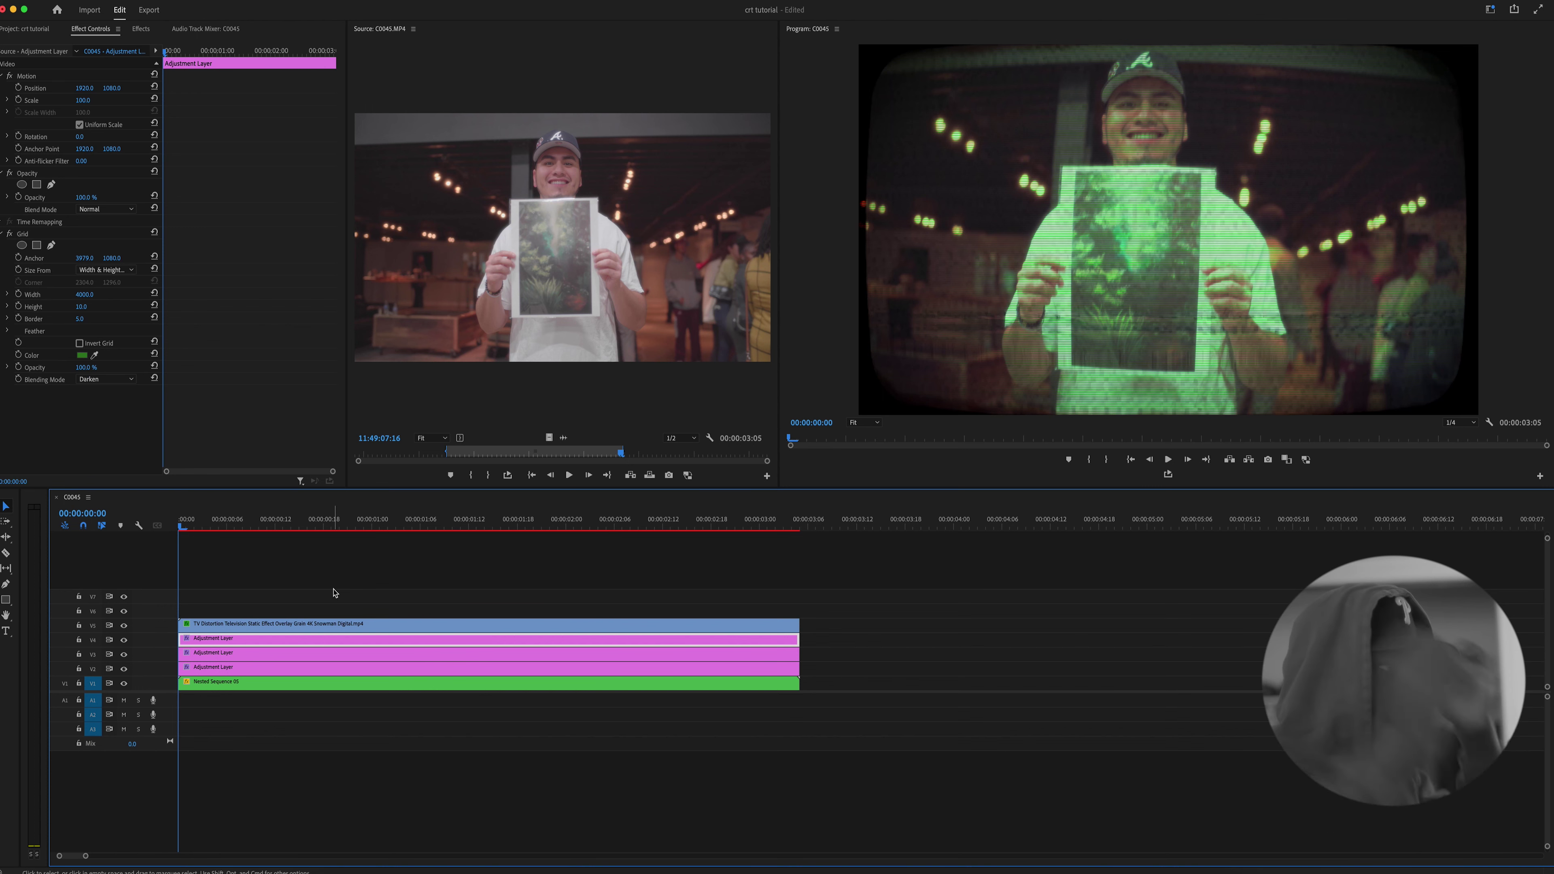
{"action": "left_click", "coordinate": [232, 623]}
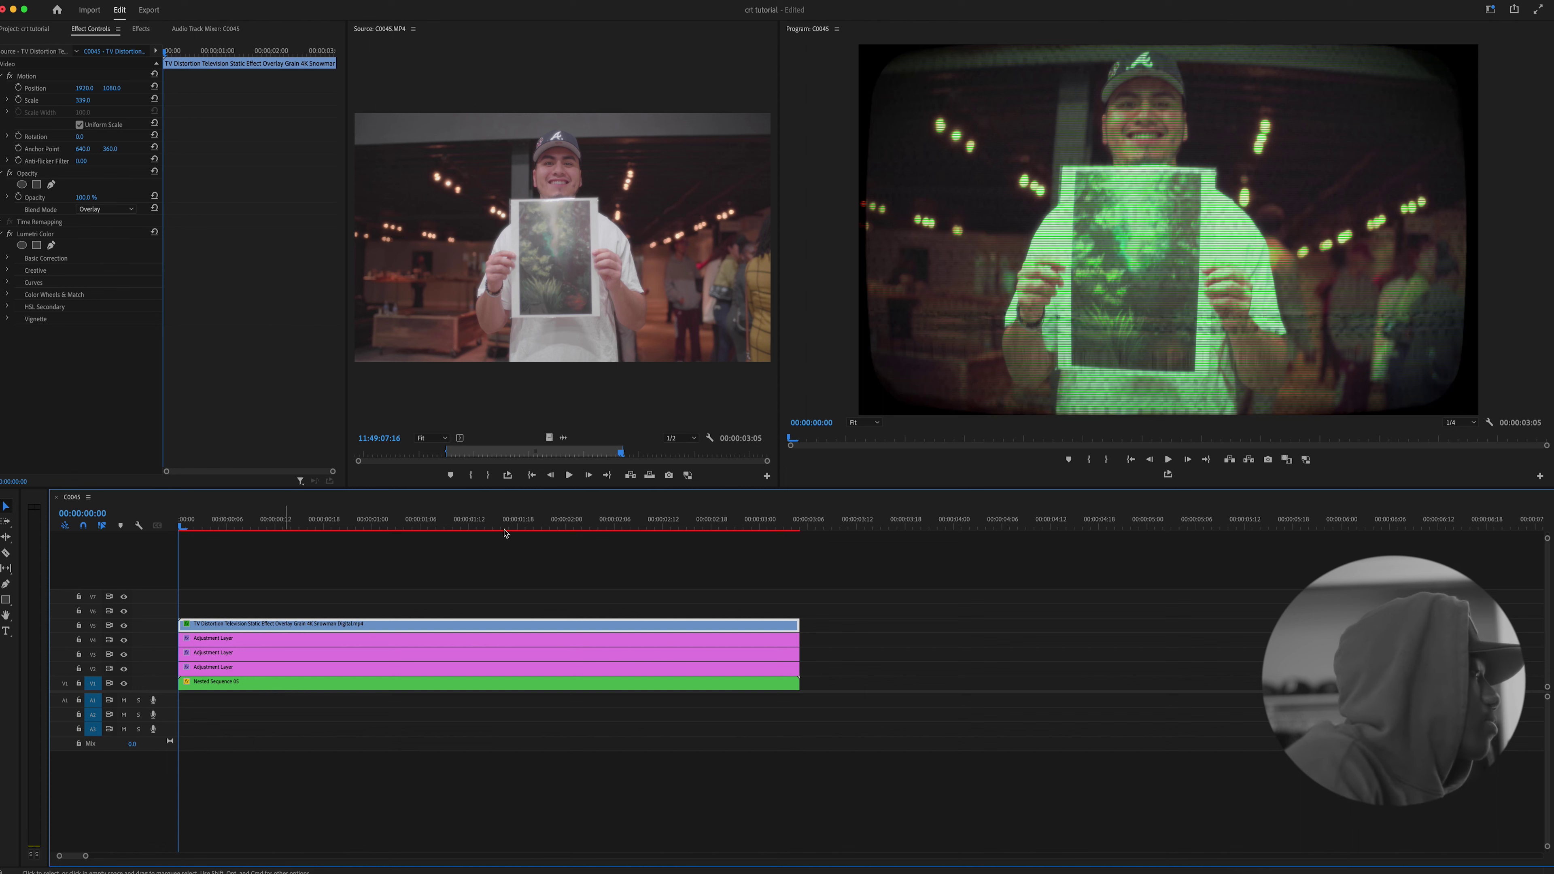